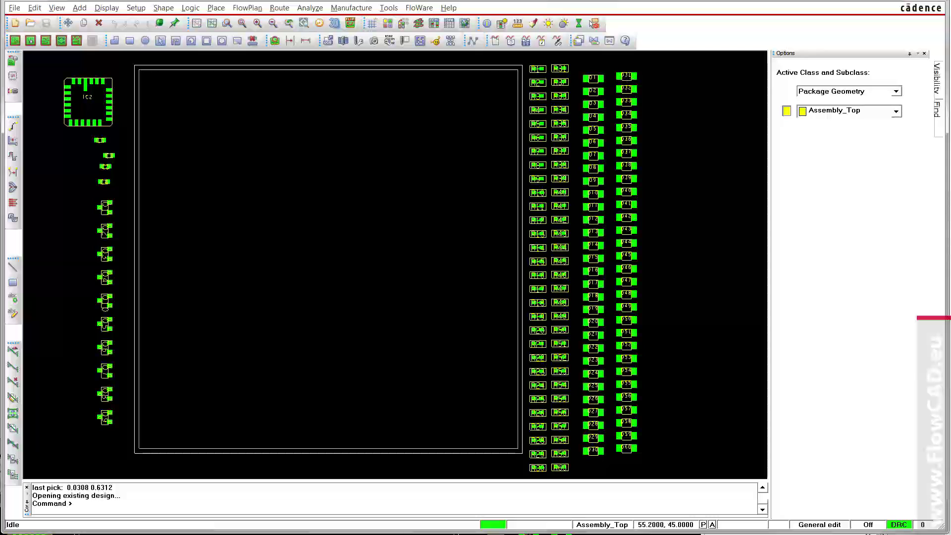
# Start a new polar grid with its origin picked and set to X 0, Y 0.
pyautogui.click(419, 8)
pyautogui.moveTo(425, 20)
pyautogui.moveTo(548, 61)
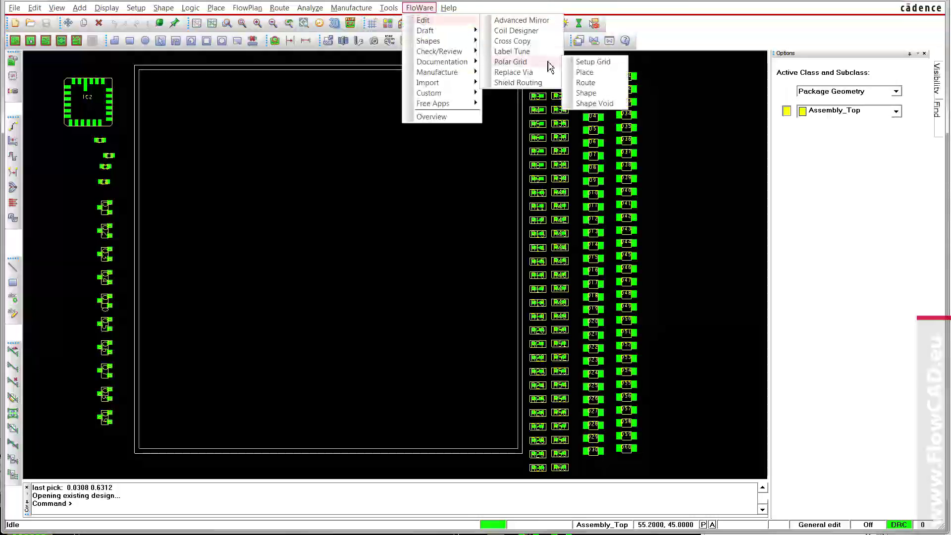
pyautogui.click(584, 61)
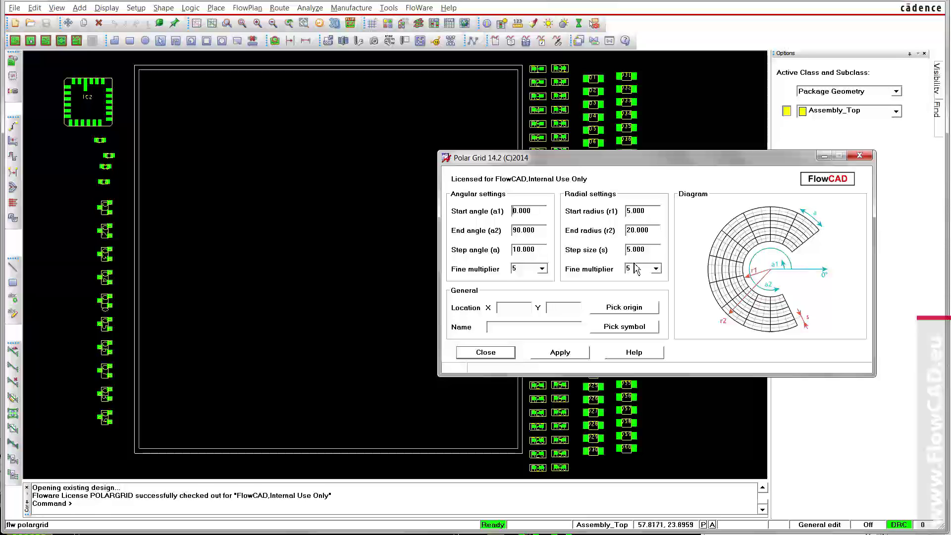
pyautogui.click(623, 307)
pyautogui.click(306, 271)
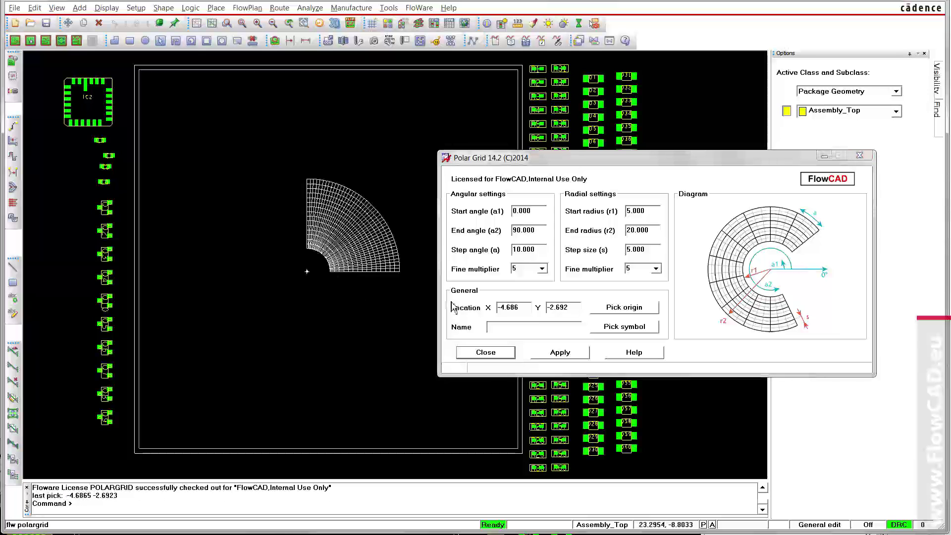
pyautogui.click(495, 308)
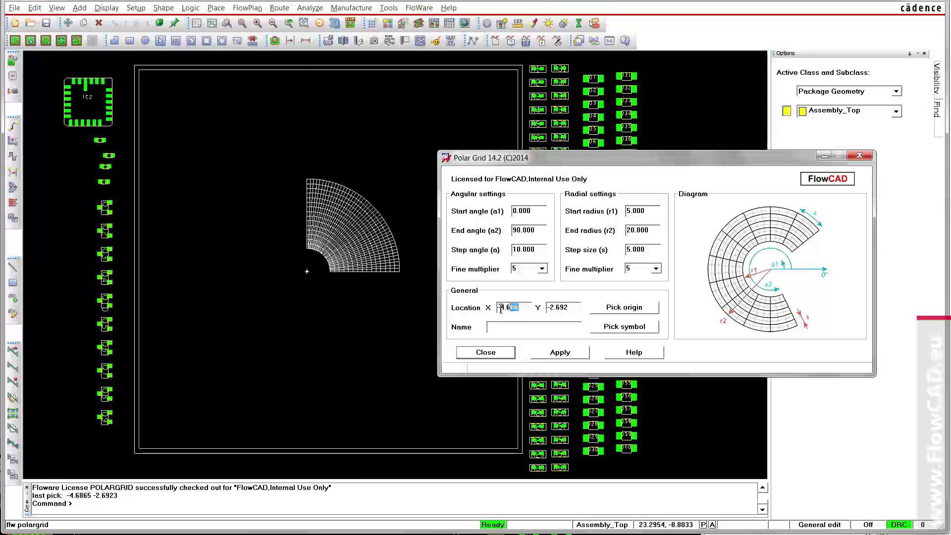
pyautogui.moveTo(525, 307); pyautogui.dragTo(492, 311)
pyautogui.write('0')
pyautogui.press('Tab')
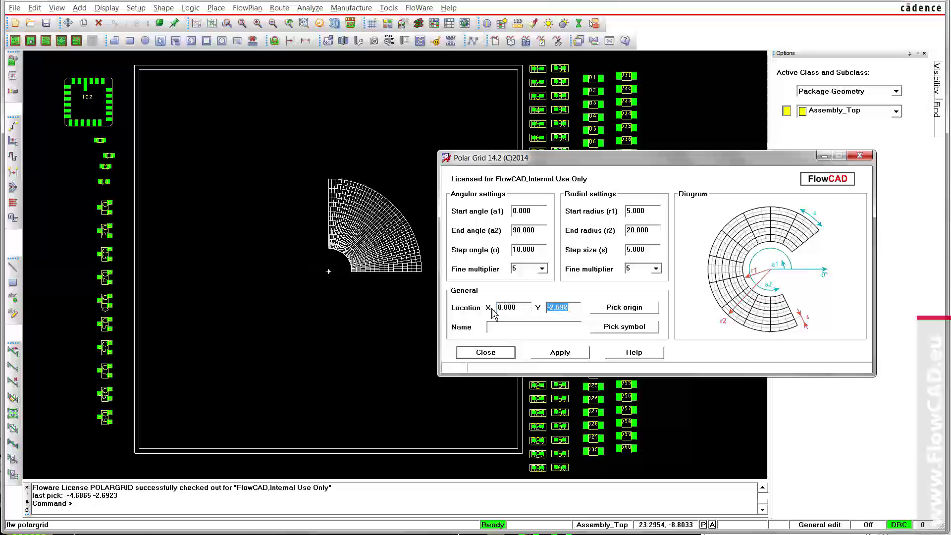
pyautogui.write('0')
pyautogui.press('Tab')
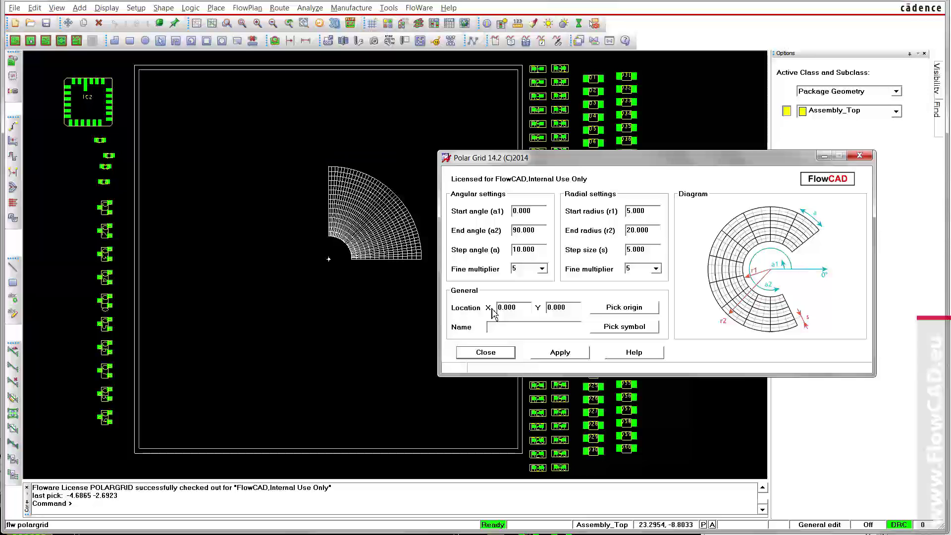
# Set end angle 360° and end radius 40, name the grid PG1, and apply it.
pyautogui.doubleClick(532, 233)
pyautogui.write('360')
pyautogui.press('Tab')
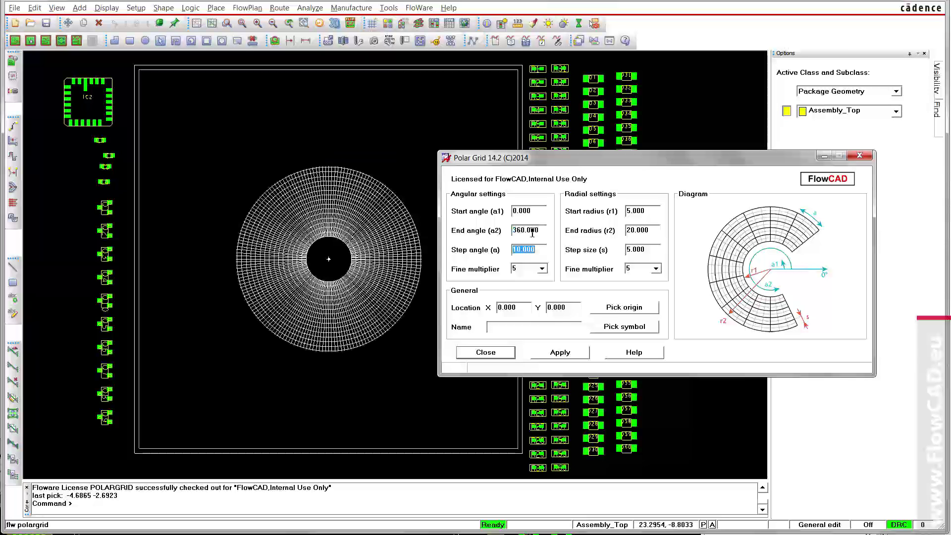
pyautogui.doubleClick(655, 233)
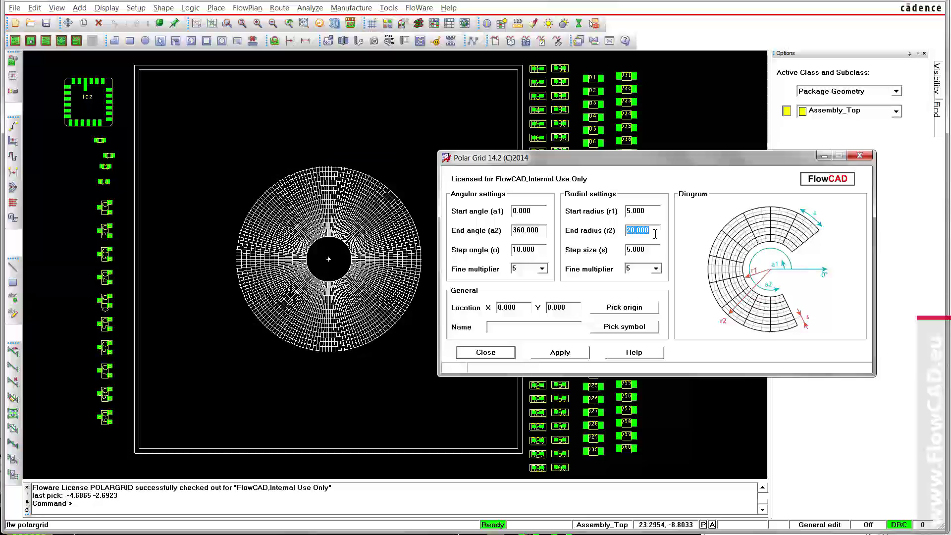
pyautogui.write('40')
pyautogui.press('Tab')
pyautogui.click(555, 328)
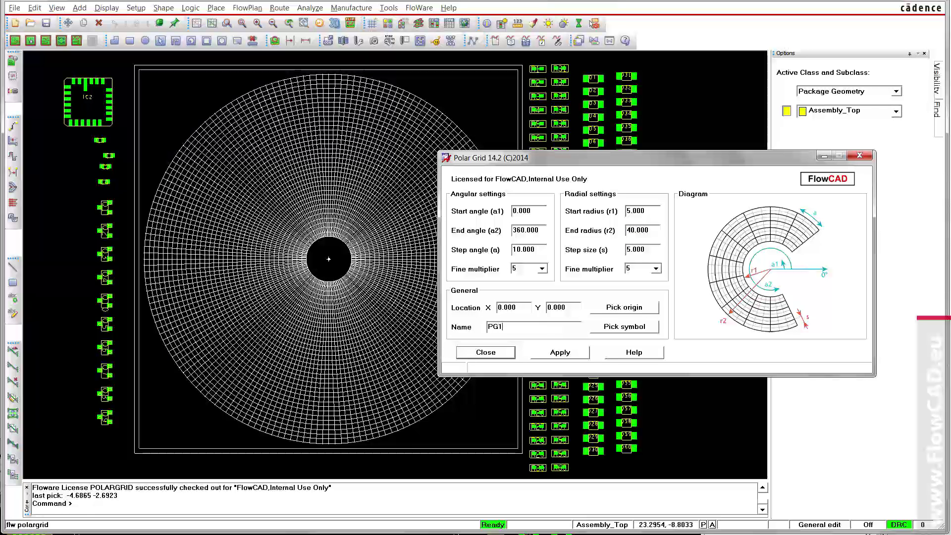
pyautogui.click(582, 356)
# Reload grid PG1 in the polar grid setup and apply a 90° start angle.
pyautogui.click(495, 356)
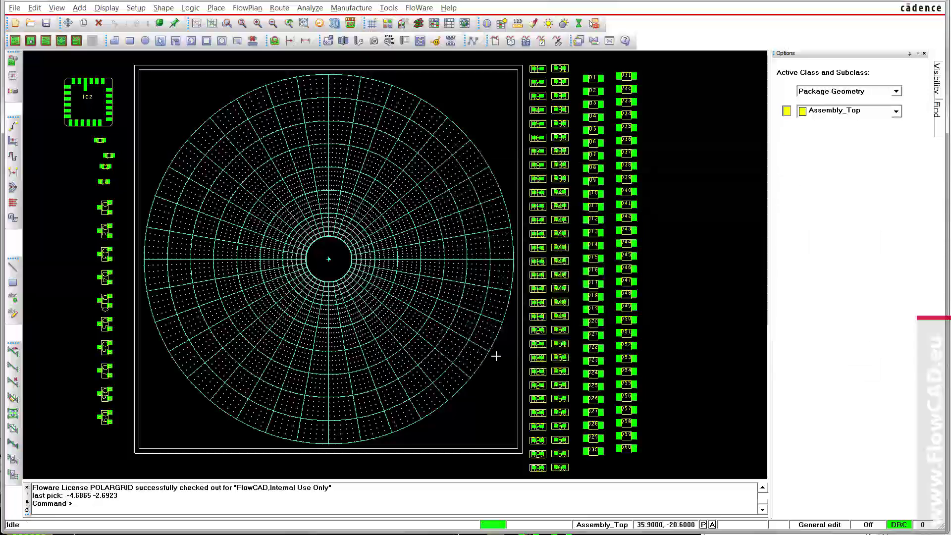
pyautogui.click(419, 8)
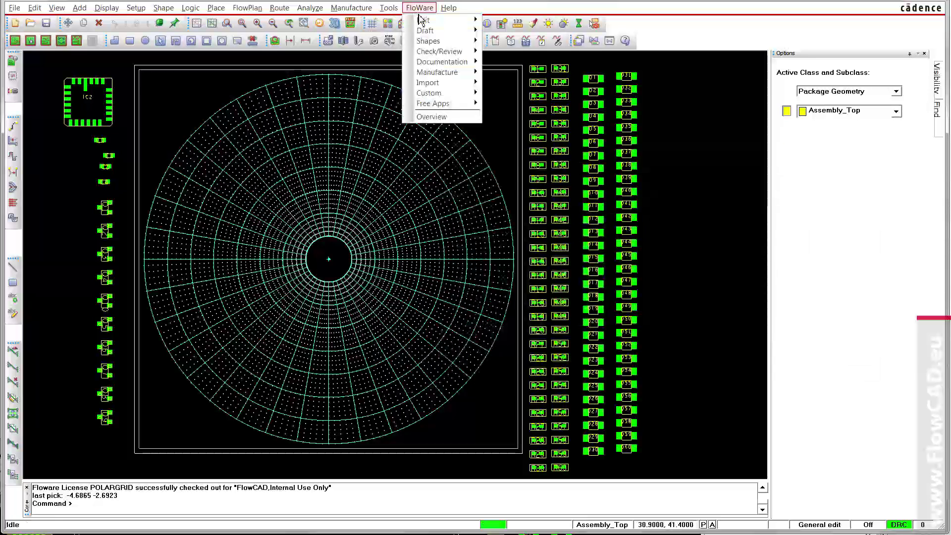
pyautogui.moveTo(428, 23)
pyautogui.moveTo(510, 61)
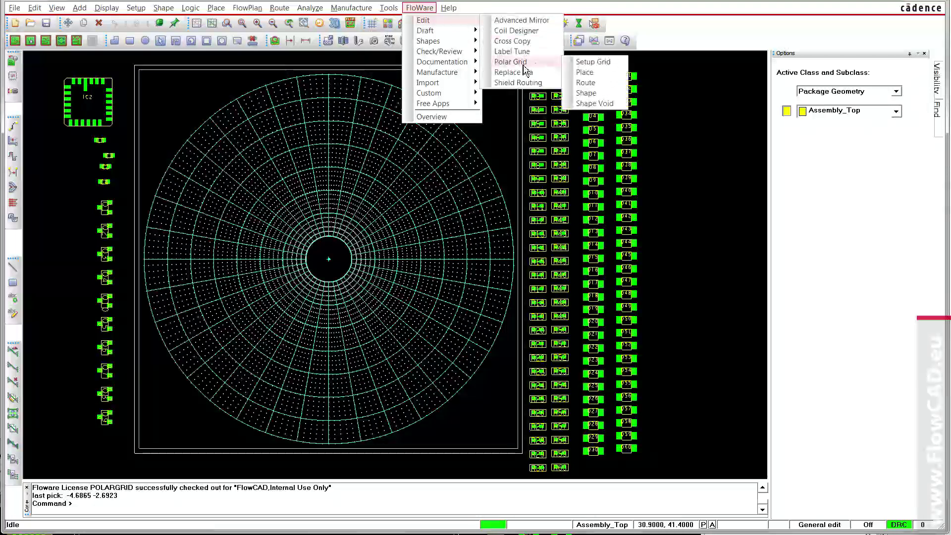
pyautogui.click(587, 63)
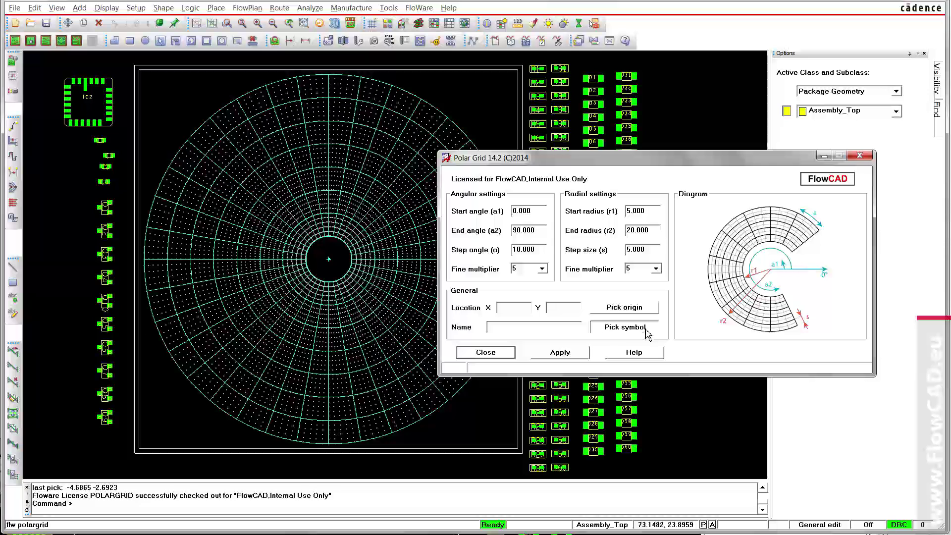
pyautogui.click(424, 259)
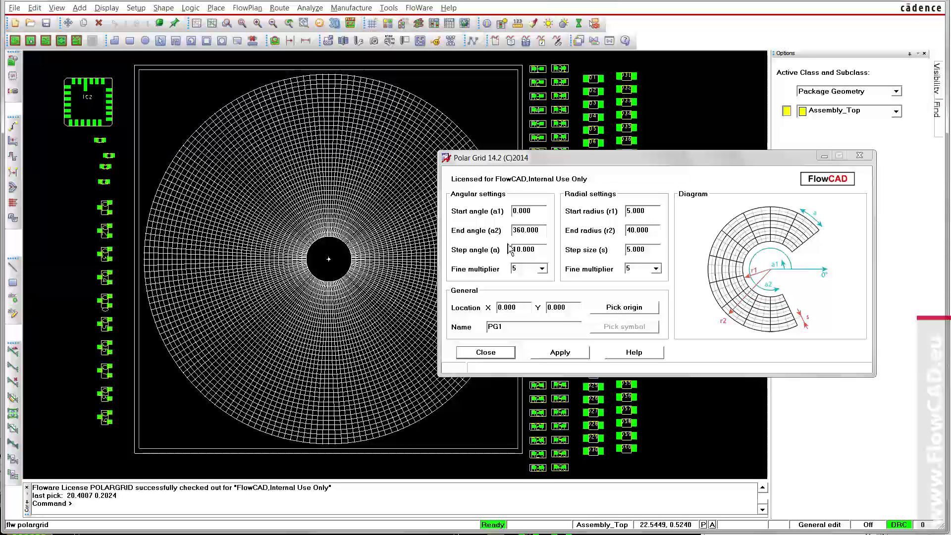
pyautogui.click(542, 211)
pyautogui.write('90')
pyautogui.press('Tab')
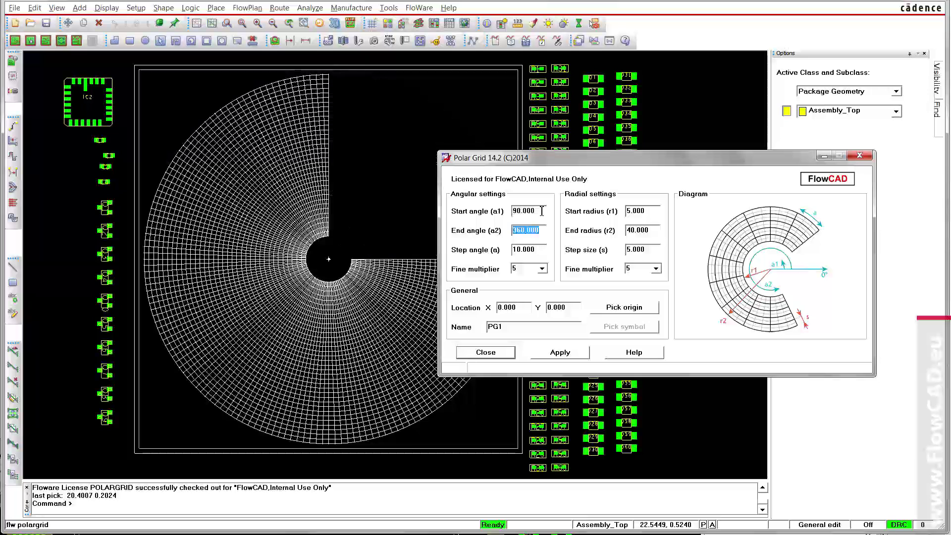
pyautogui.click(570, 358)
pyautogui.click(468, 353)
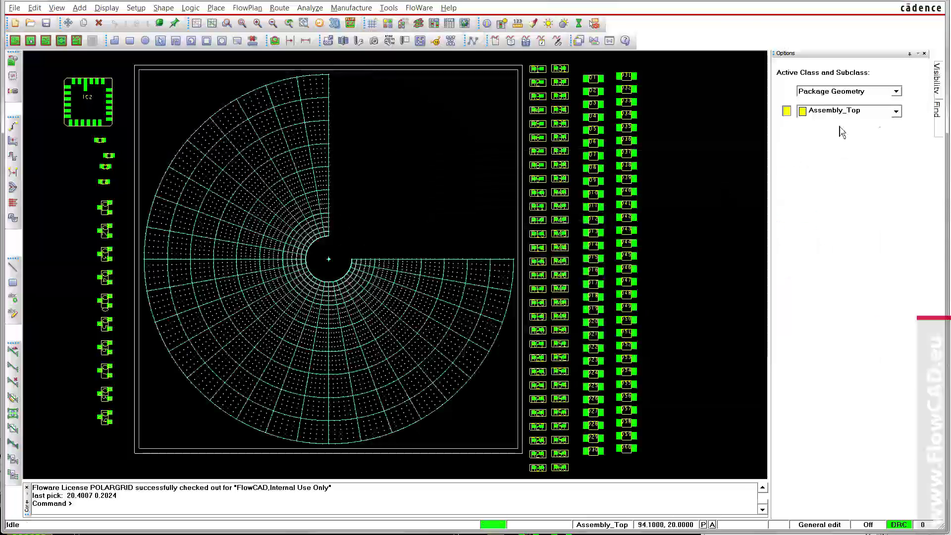
# Apply the File: PG_Dot_Fine view from the Visibility tab's Views list.
pyautogui.moveTo(938, 92)
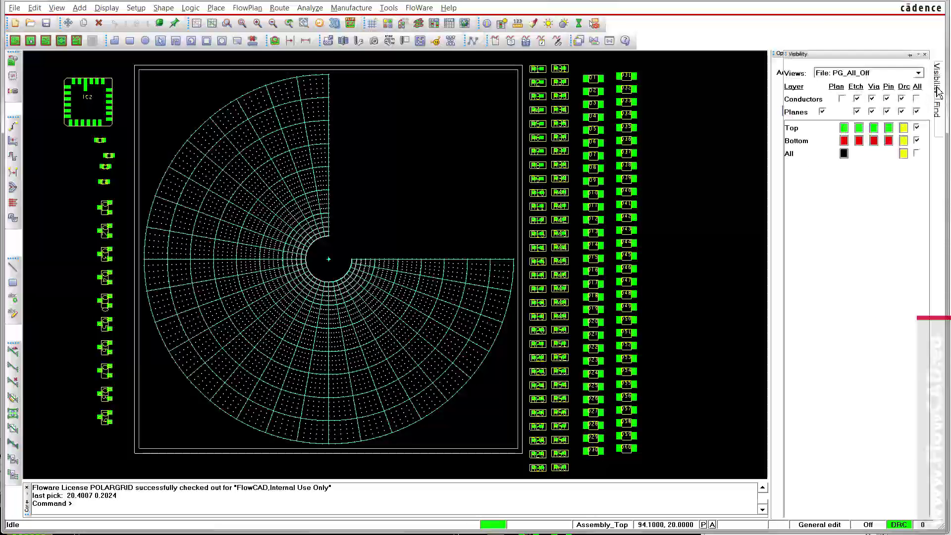
pyautogui.click(918, 73)
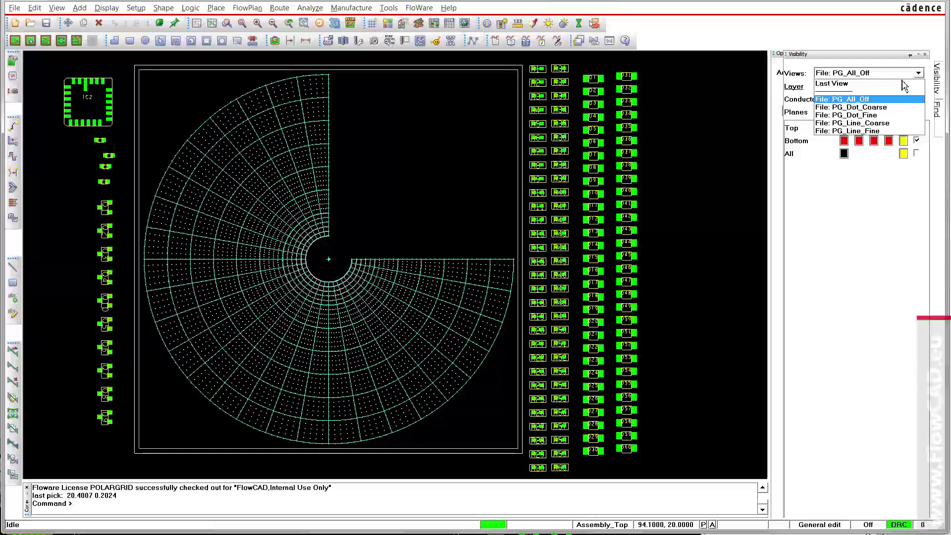
pyautogui.click(880, 115)
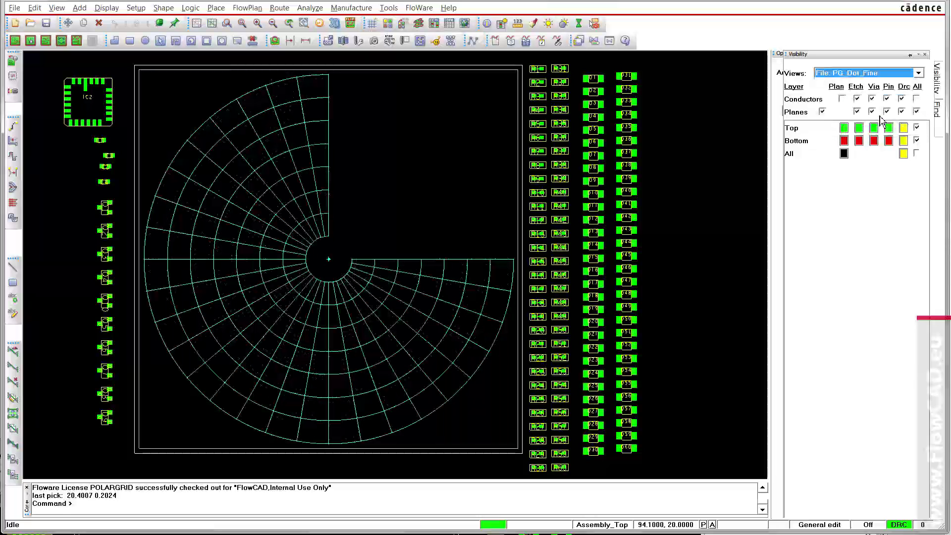
pyautogui.click(918, 74)
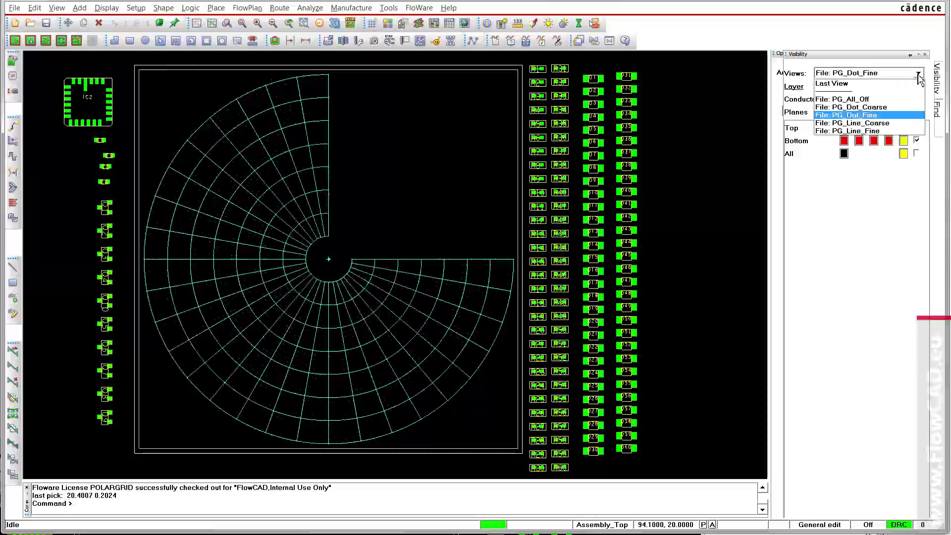
pyautogui.click(877, 117)
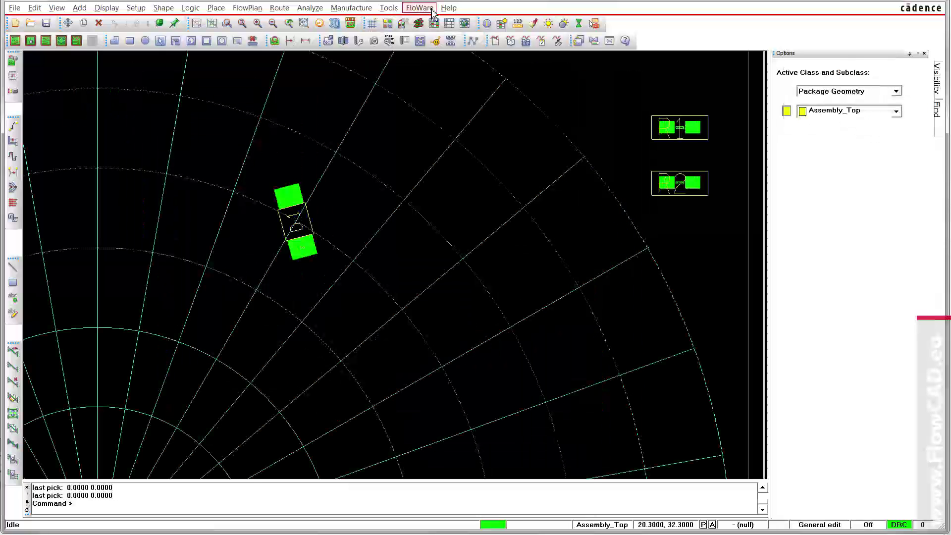
# Place R1 on the PG1 grid with polar Place, snapping it radially at 25.98076, 15.0.
pyautogui.click(419, 8)
pyautogui.moveTo(440, 22)
pyautogui.moveTo(515, 63)
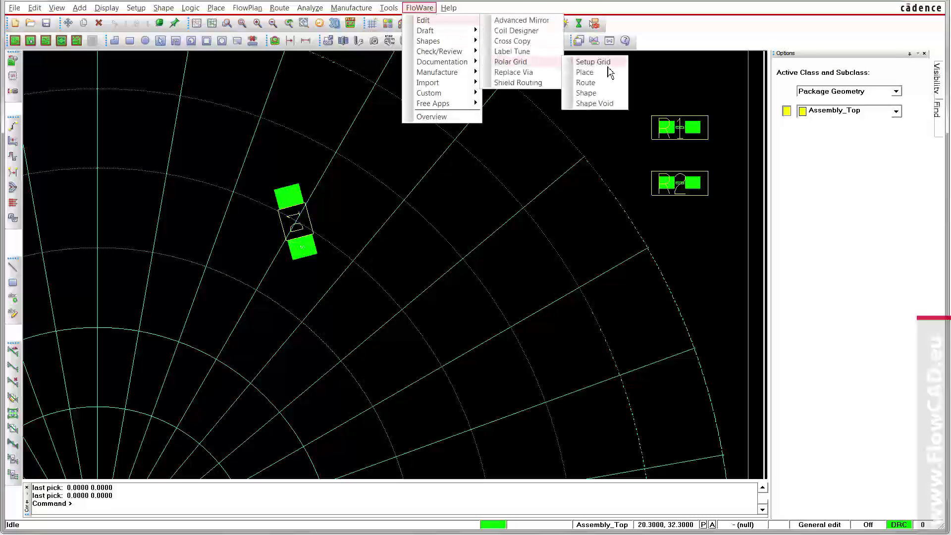
pyautogui.click(608, 72)
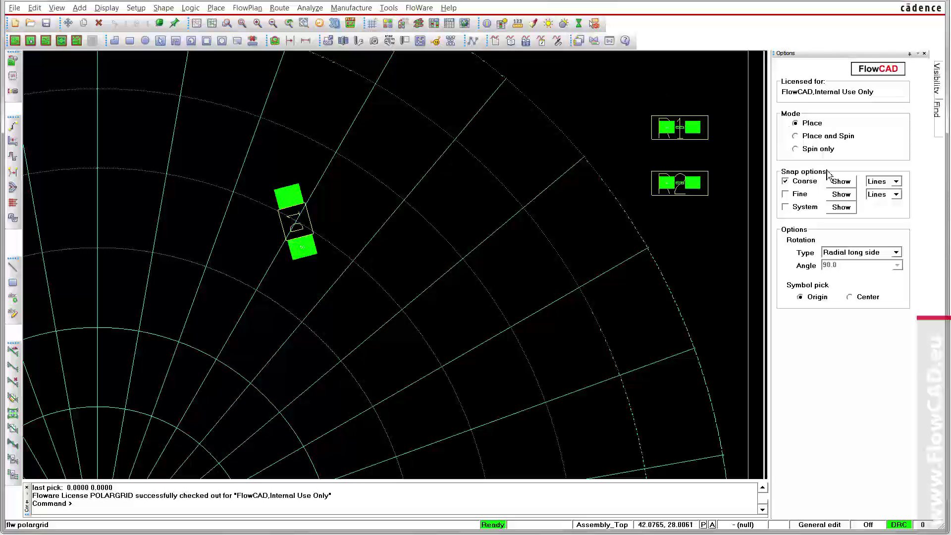
pyautogui.click(672, 129)
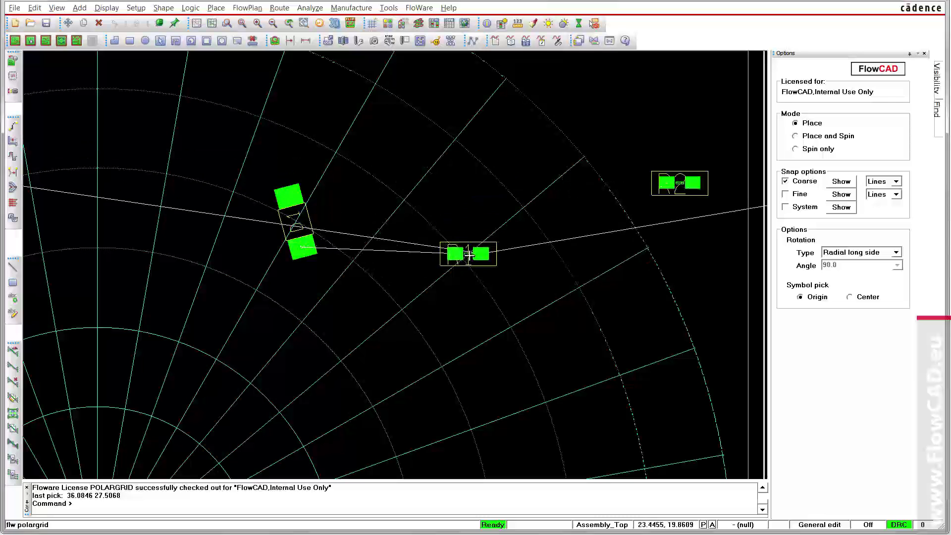
pyautogui.click(468, 253)
pyautogui.click(464, 271)
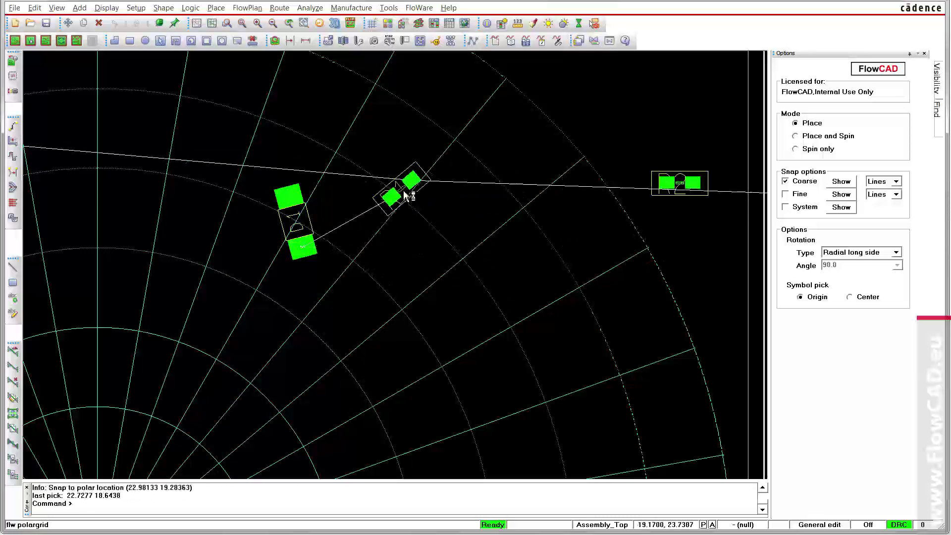
pyautogui.click(409, 196)
pyautogui.click(416, 203)
pyautogui.click(523, 325)
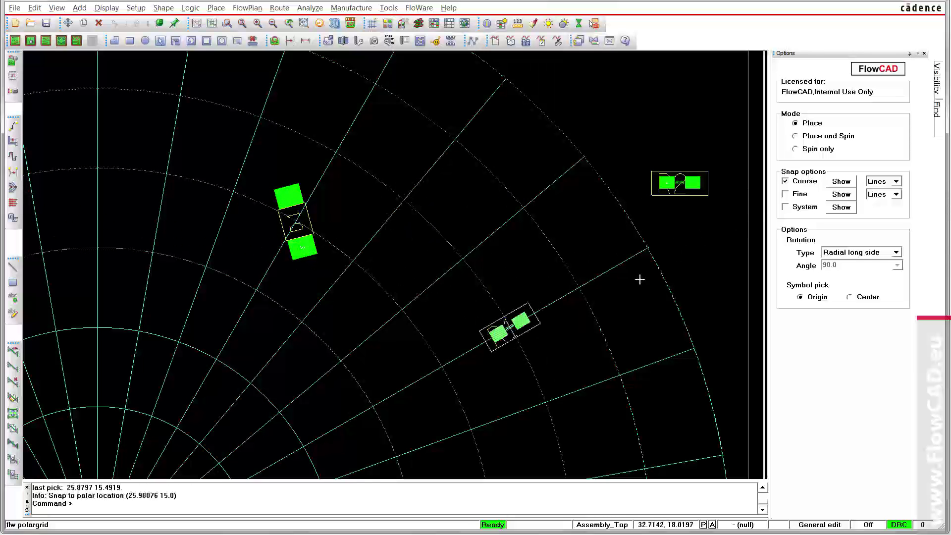
pyautogui.click(896, 253)
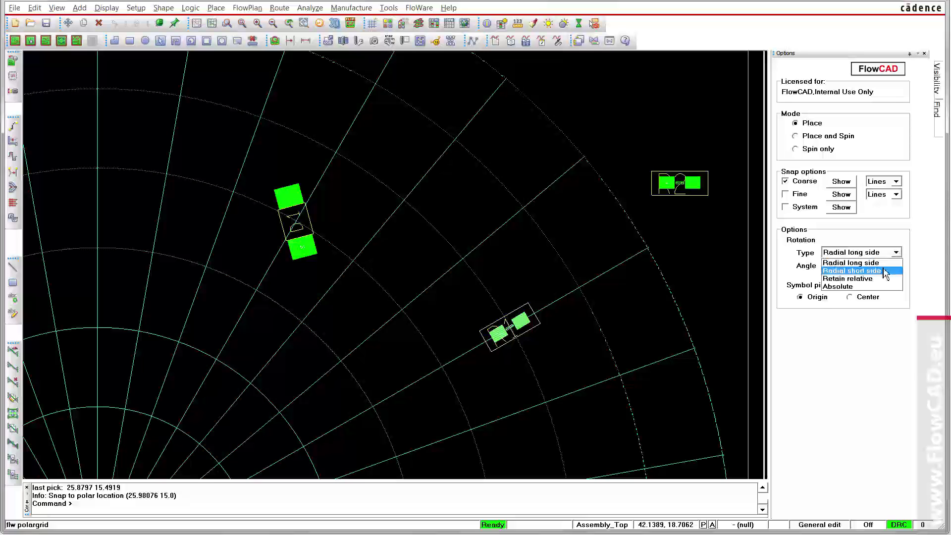
# Orient parts with the short side radial and place the next part at lower right.
pyautogui.click(886, 268)
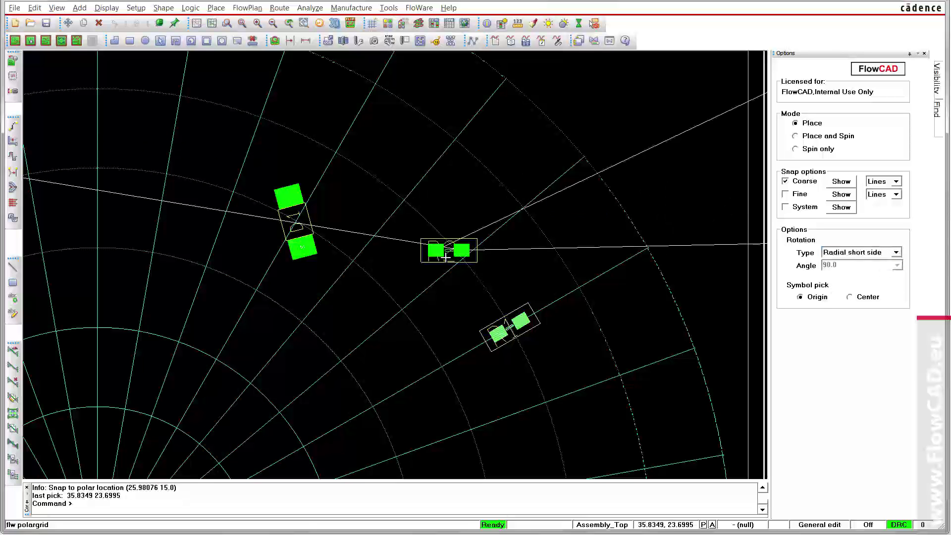
pyautogui.click(461, 266)
pyautogui.click(413, 203)
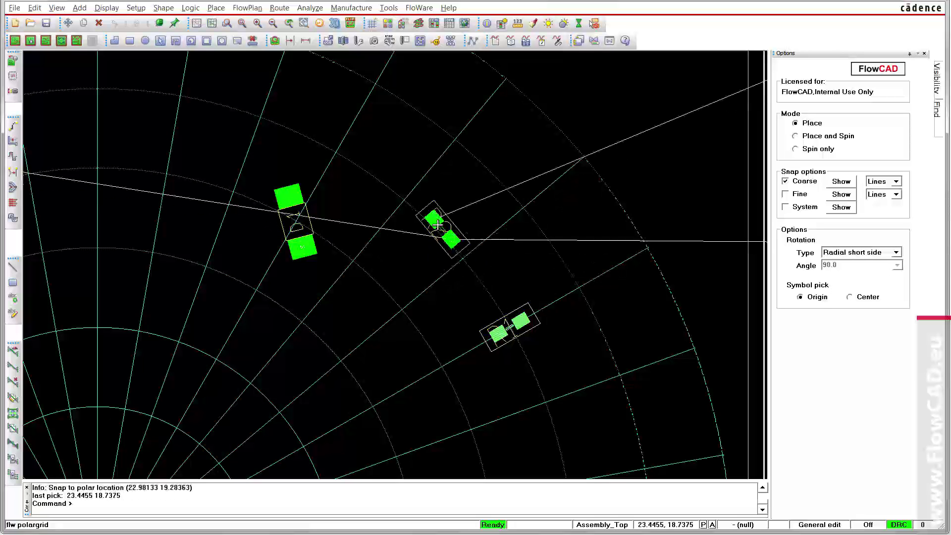
pyautogui.click(426, 210)
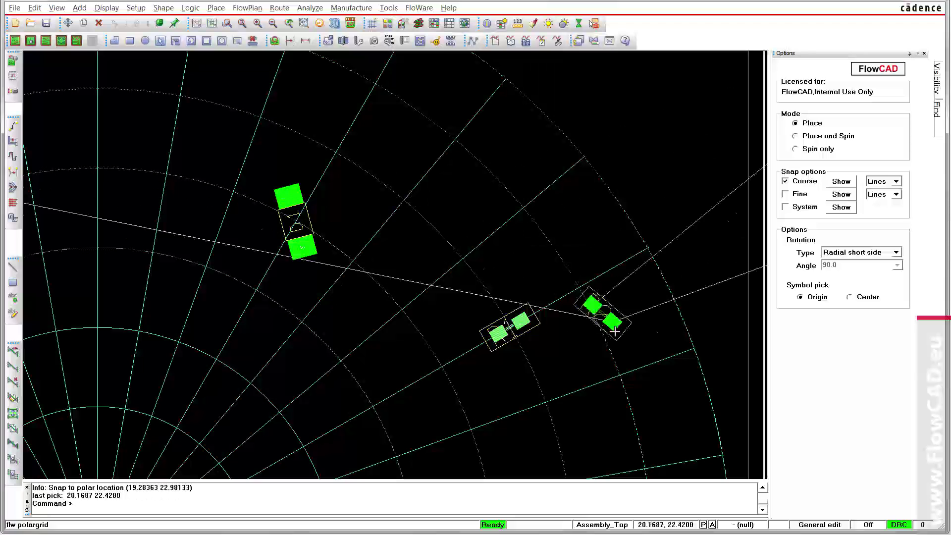
pyautogui.click(620, 365)
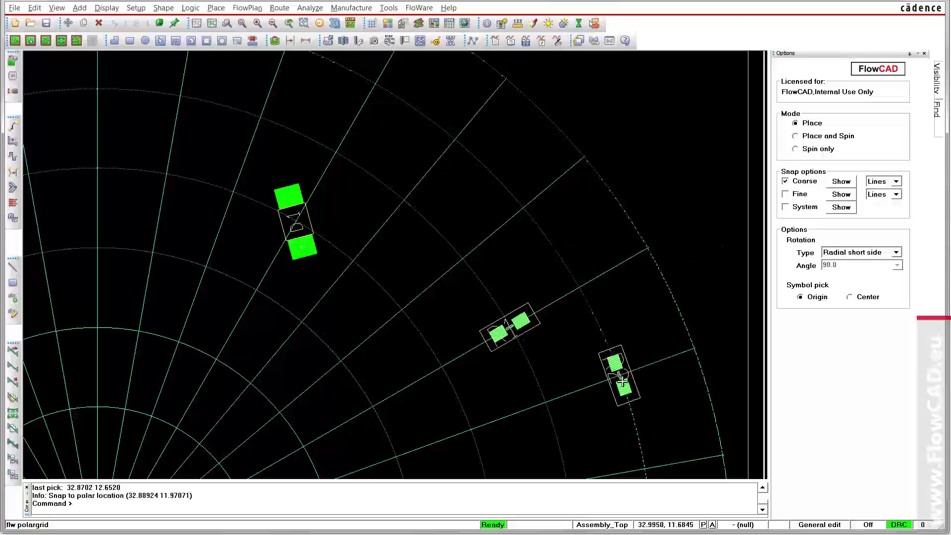
# With Retain relative rotation, move D1 to an upper-left polar point, then switch to Place and Spin.
pyautogui.click(896, 252)
pyautogui.click(848, 278)
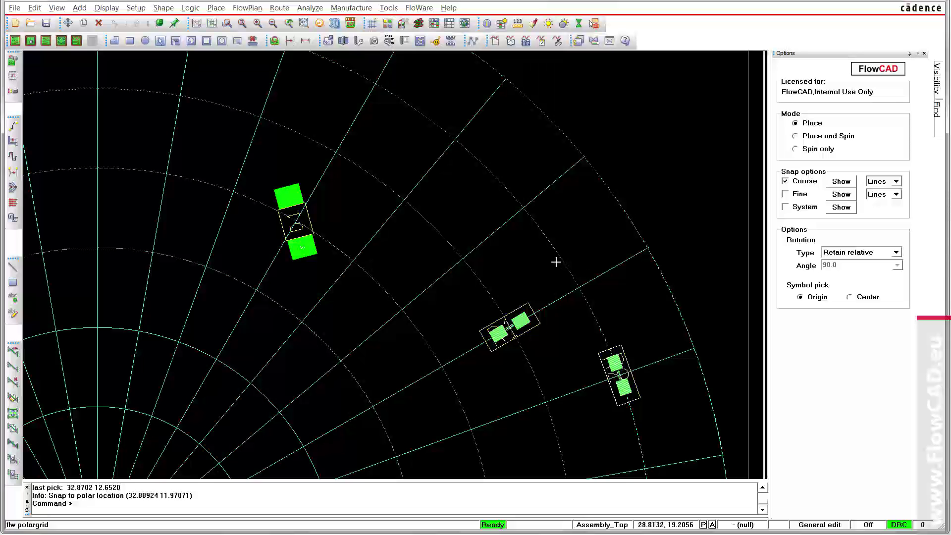
pyautogui.click(297, 218)
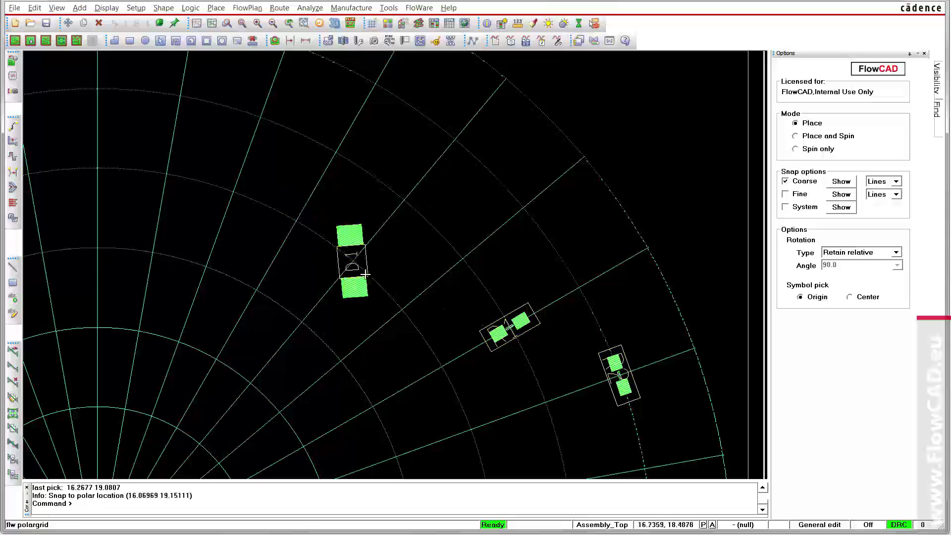
pyautogui.click(451, 351)
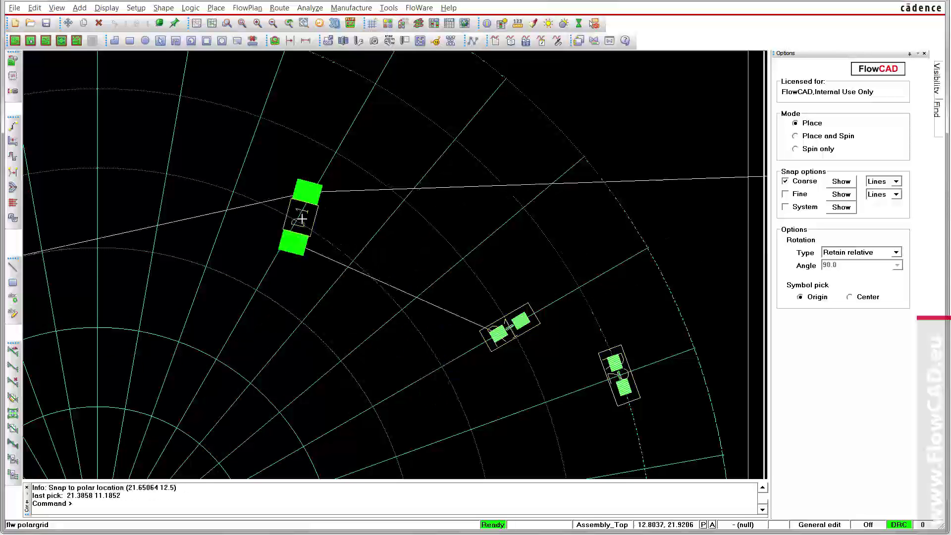
pyautogui.click(308, 243)
pyautogui.click(309, 246)
pyautogui.click(223, 188)
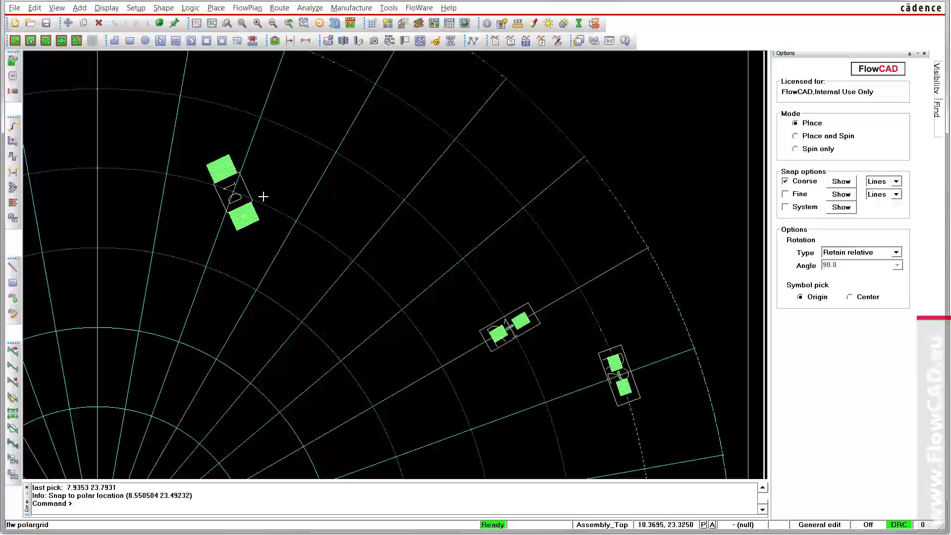
pyautogui.click(795, 136)
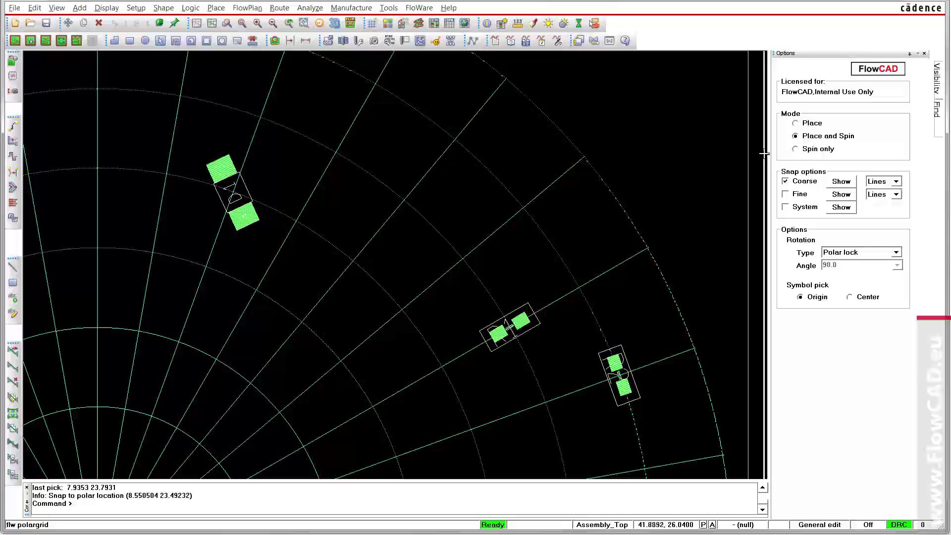
pyautogui.click(896, 253)
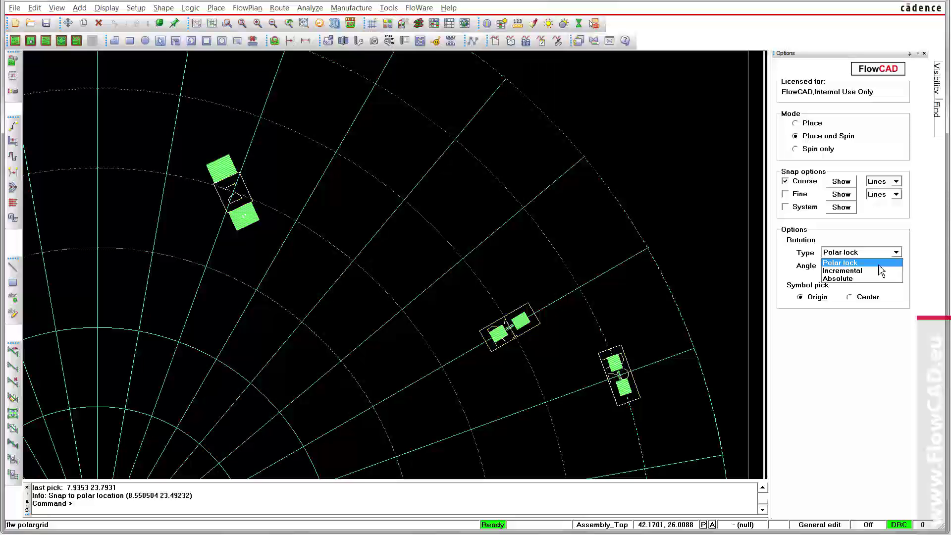
# With Polar lock, re-place and spin the middle part at 0°, D1, and the lower part at +180°.
pyautogui.click(879, 265)
pyautogui.click(515, 325)
pyautogui.click(466, 255)
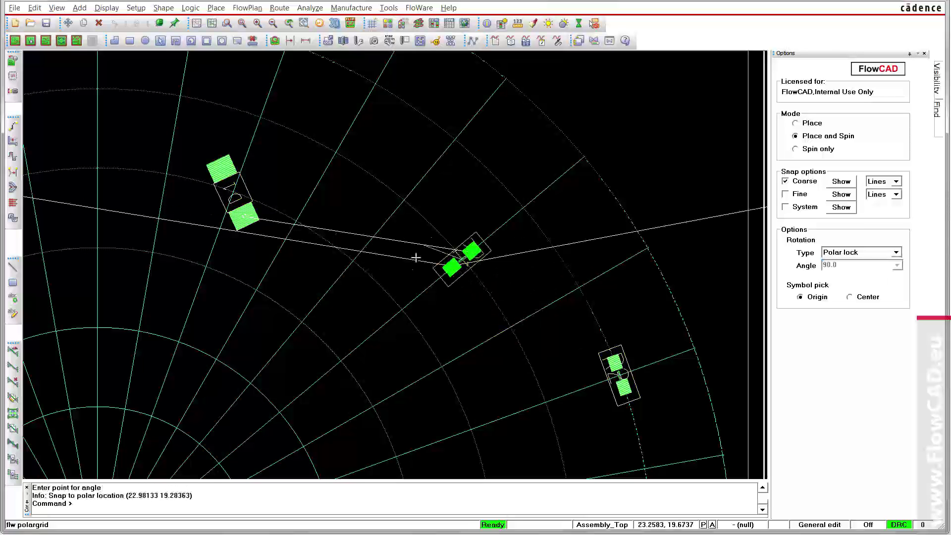
pyautogui.click(564, 273)
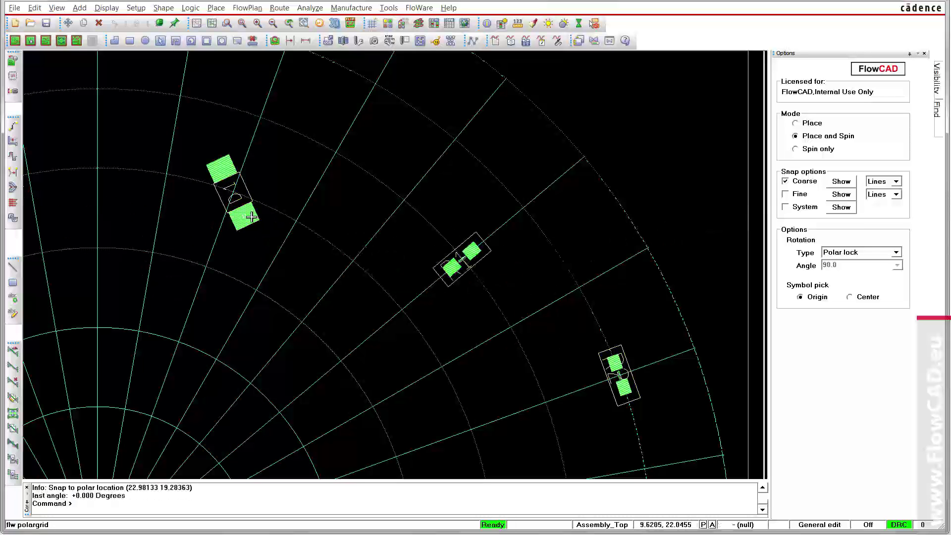
pyautogui.click(251, 217)
pyautogui.click(352, 261)
pyautogui.click(559, 357)
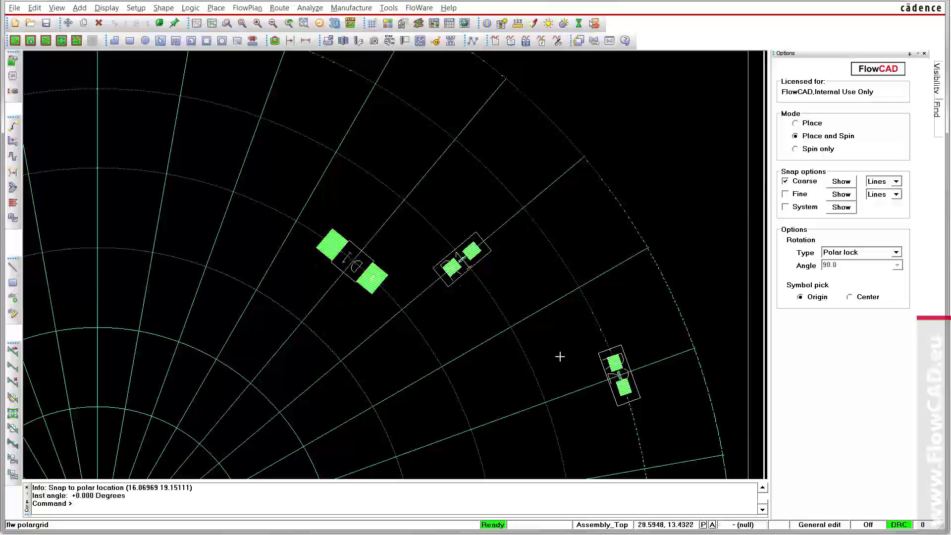
pyautogui.click(613, 365)
pyautogui.click(543, 402)
pyautogui.click(516, 432)
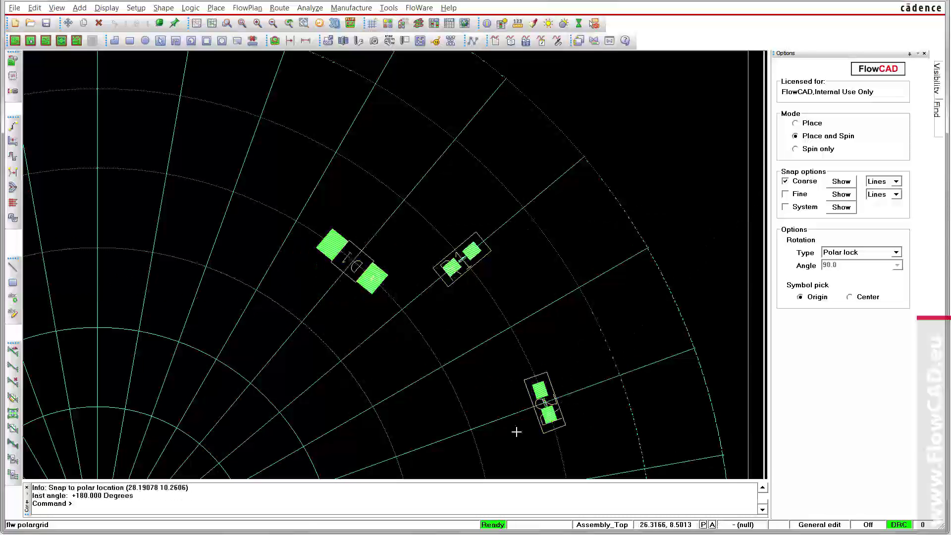
# Spin parts in place with Polar lock, turning the middle part 90° and D1 180°.
pyautogui.click(817, 149)
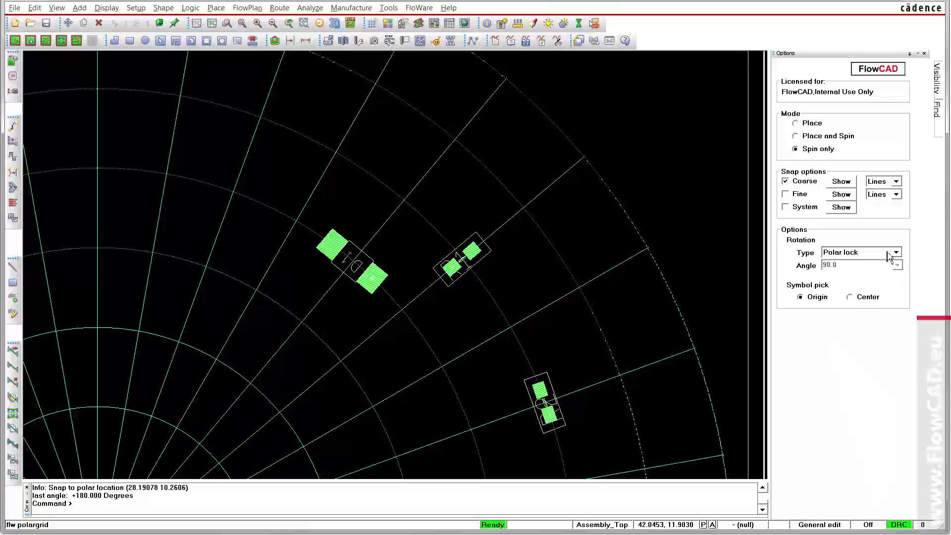
pyautogui.click(895, 253)
pyautogui.click(911, 240)
pyautogui.click(541, 396)
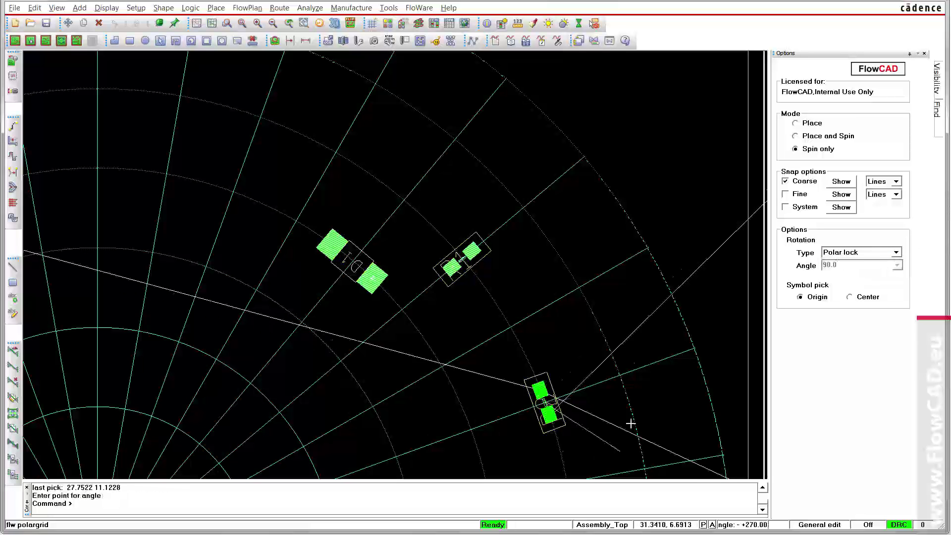
pyautogui.click(470, 256)
pyautogui.click(483, 365)
pyautogui.click(352, 261)
pyautogui.click(290, 279)
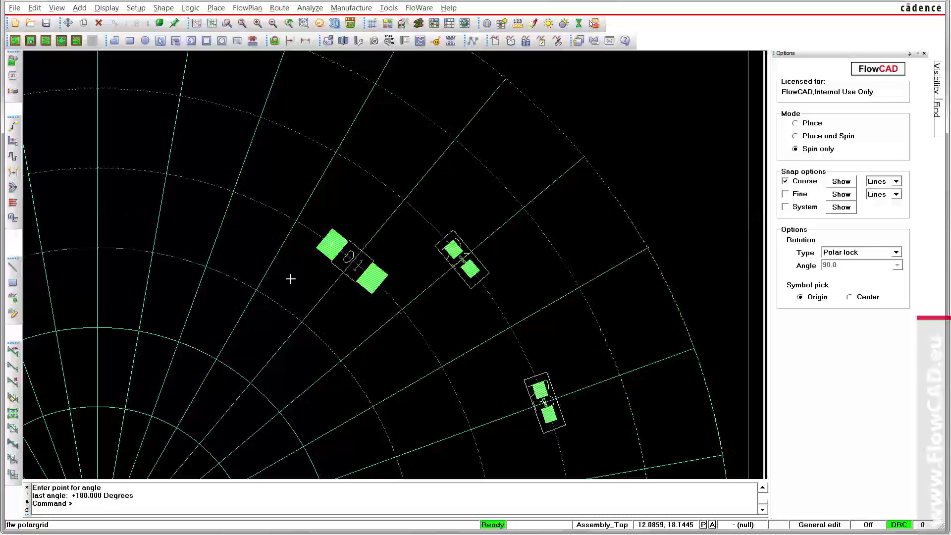
# Return to Place mode, enable Fine snap, and show the fine polar grid as dots.
pyautogui.click(795, 123)
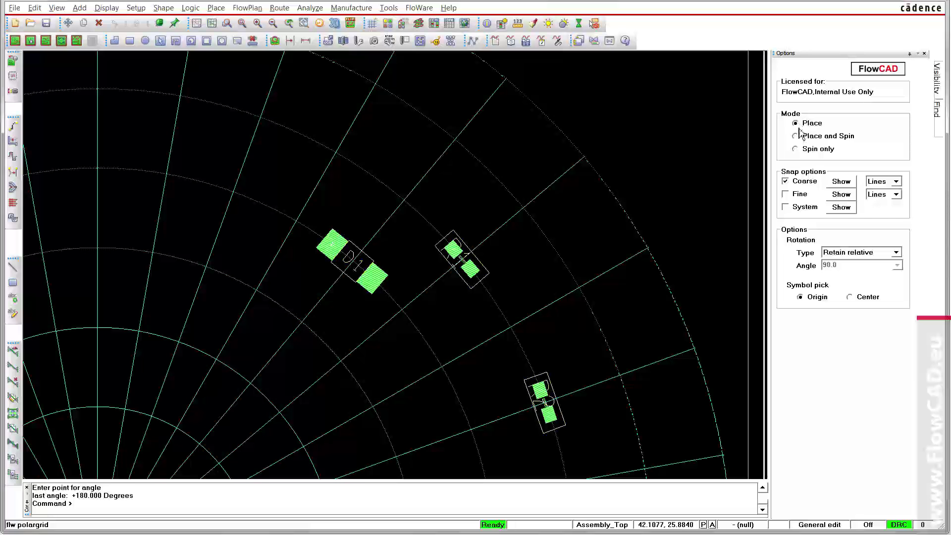
pyautogui.click(795, 193)
pyautogui.click(841, 194)
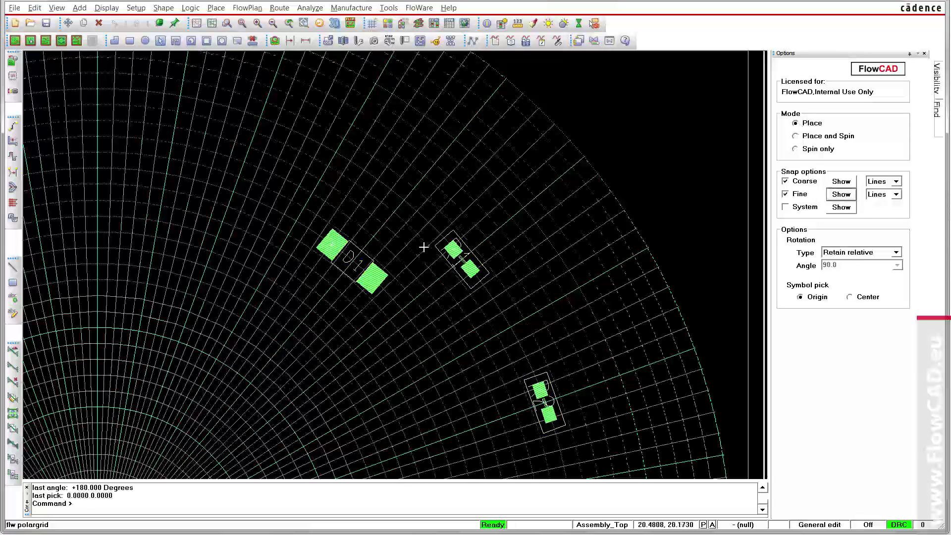
pyautogui.click(896, 194)
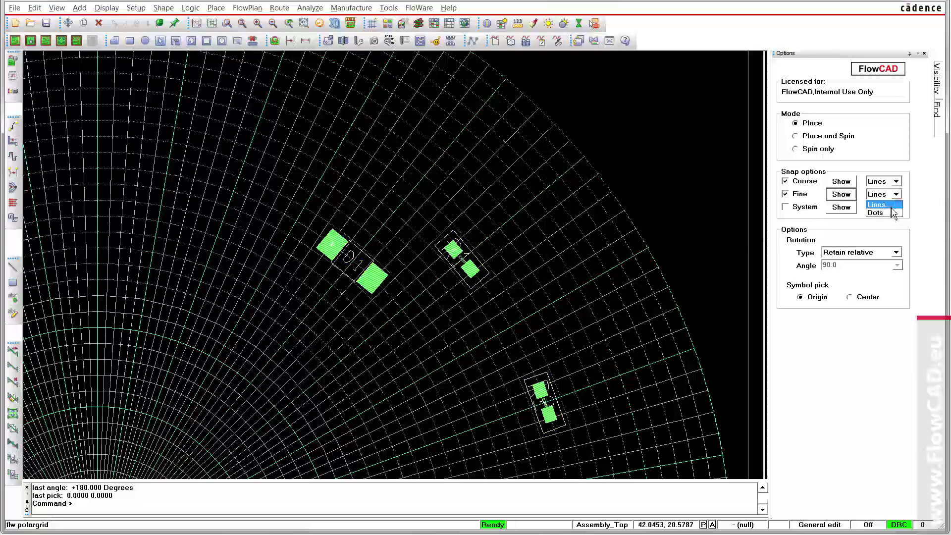
pyautogui.click(886, 215)
# Move two parts to polar points 12.60884, 28.31991 and 19.70117, 25.21634, using Radial long side for D1.
pyautogui.click(450, 247)
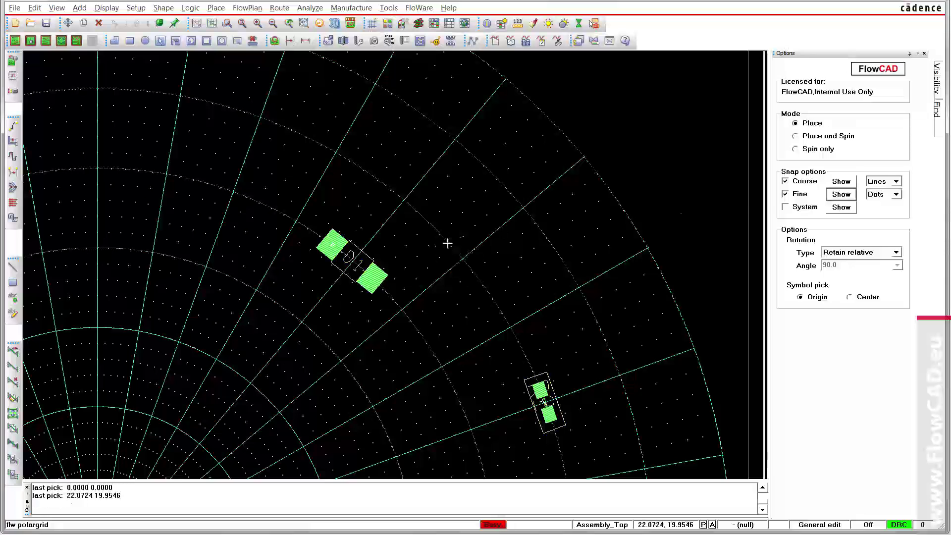
pyautogui.click(395, 147)
pyautogui.click(381, 148)
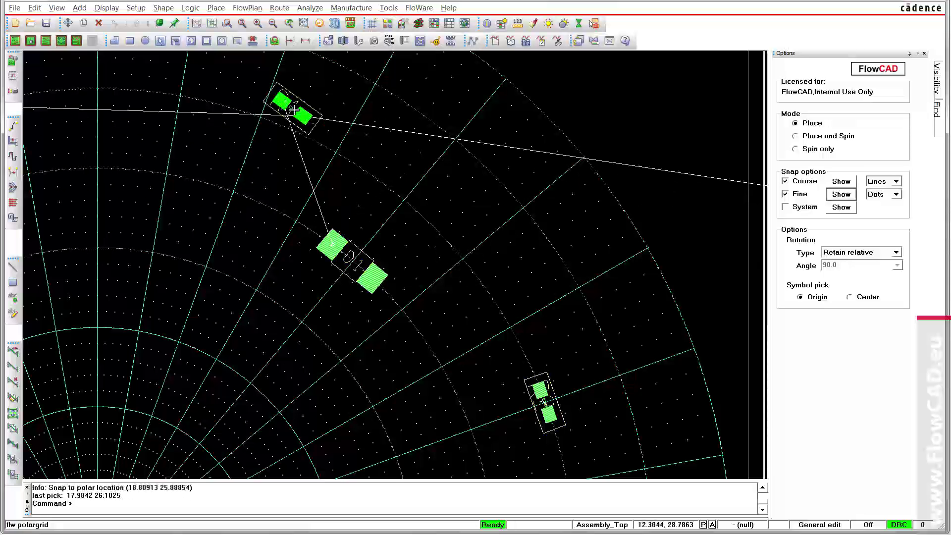
pyautogui.click(293, 107)
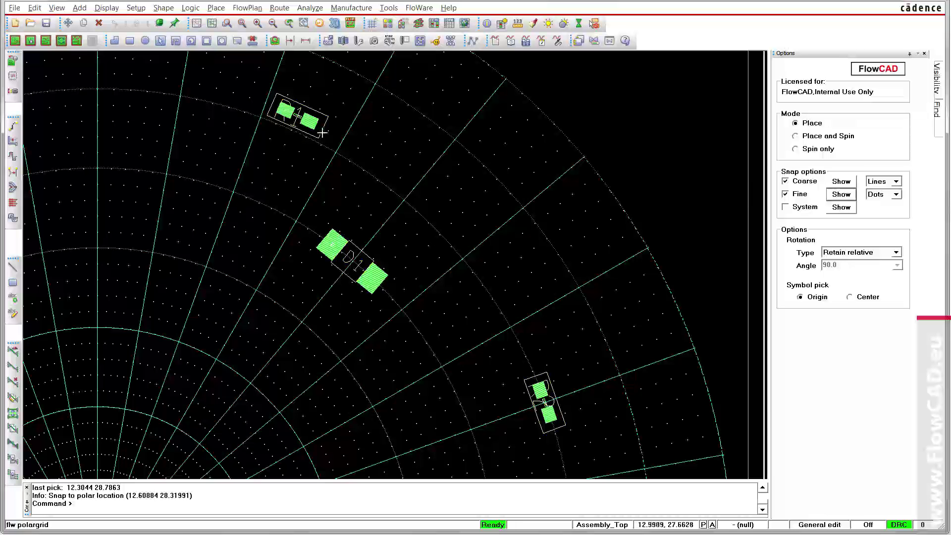
pyautogui.click(896, 252)
pyautogui.click(875, 263)
pyautogui.click(349, 259)
pyautogui.click(407, 160)
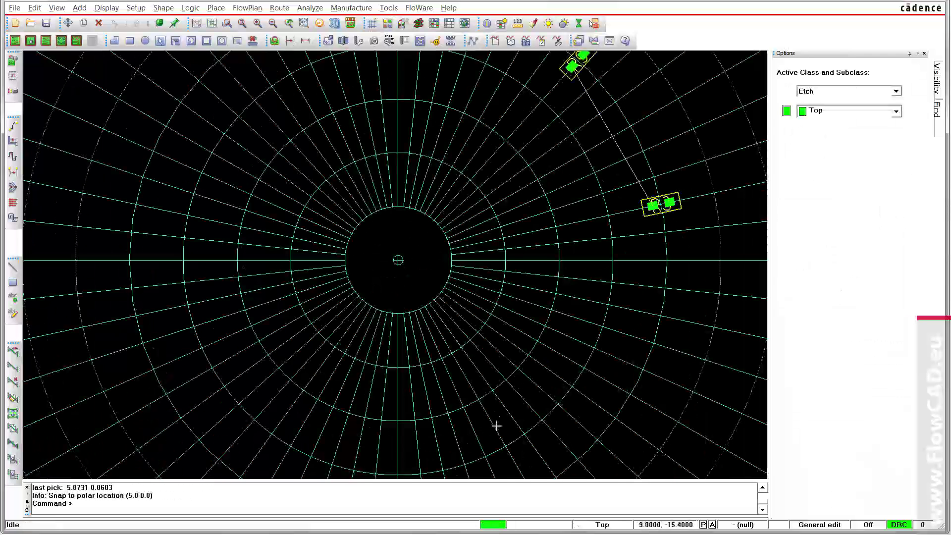
# Start FloWare polar grid routing on Etch/Top and select the line width value.
pyautogui.click(419, 7)
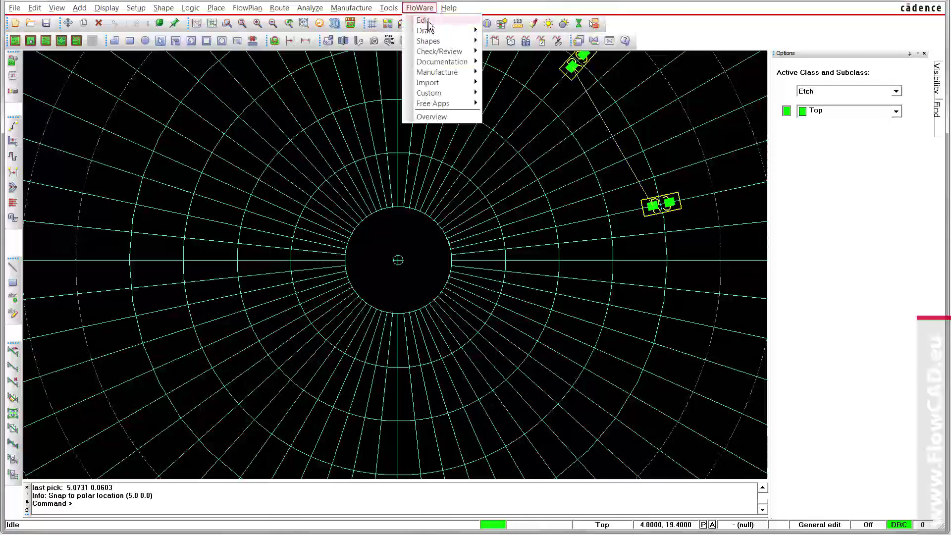
pyautogui.moveTo(425, 30)
pyautogui.moveTo(510, 62)
pyautogui.click(585, 82)
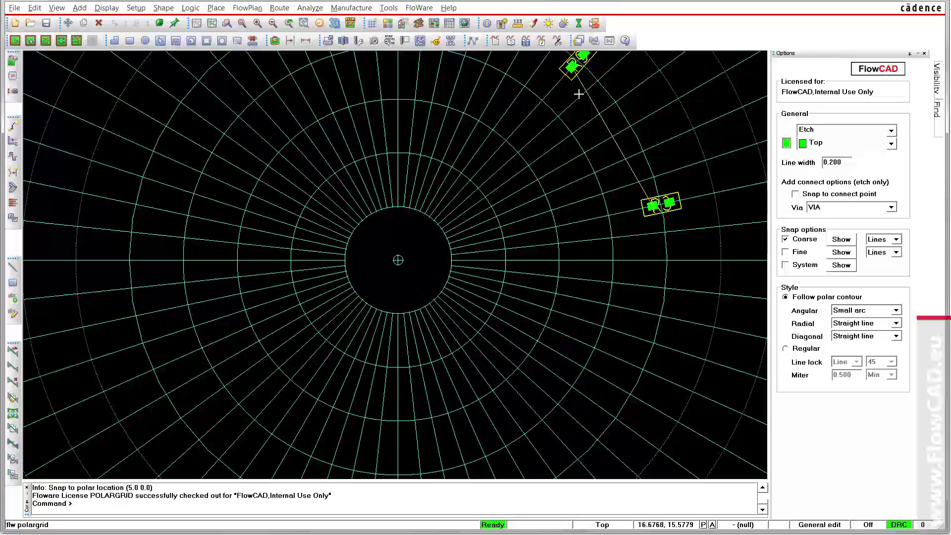
pyautogui.doubleClick(850, 165)
# Use a 0.400 line width, try Regular style, return to Follow polar contour, and start a trace.
pyautogui.write('0')
pyautogui.click(800, 350)
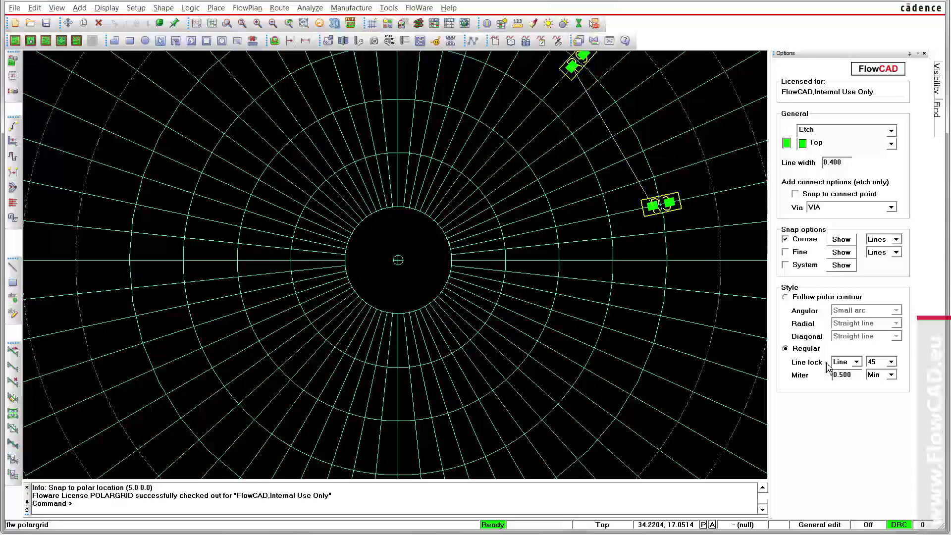
pyautogui.click(793, 299)
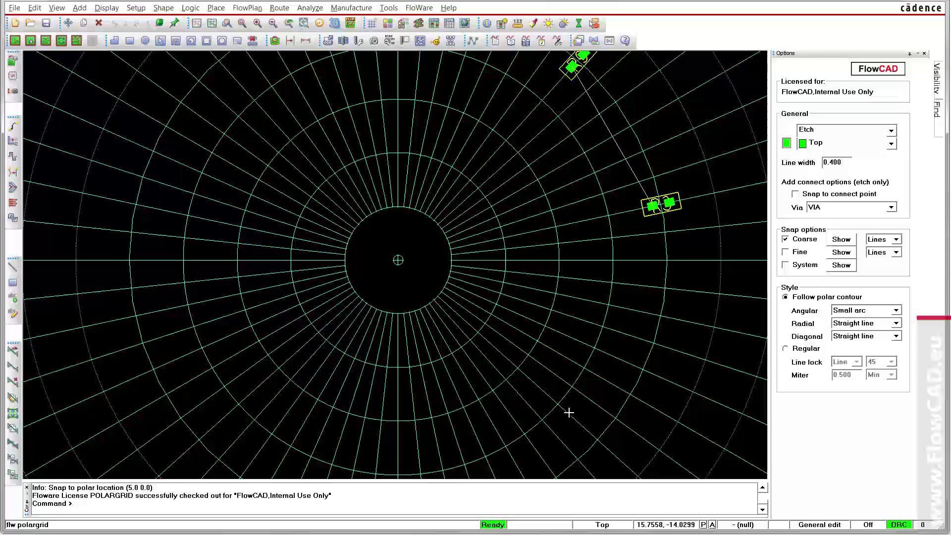
pyautogui.click(505, 258)
pyautogui.click(398, 151)
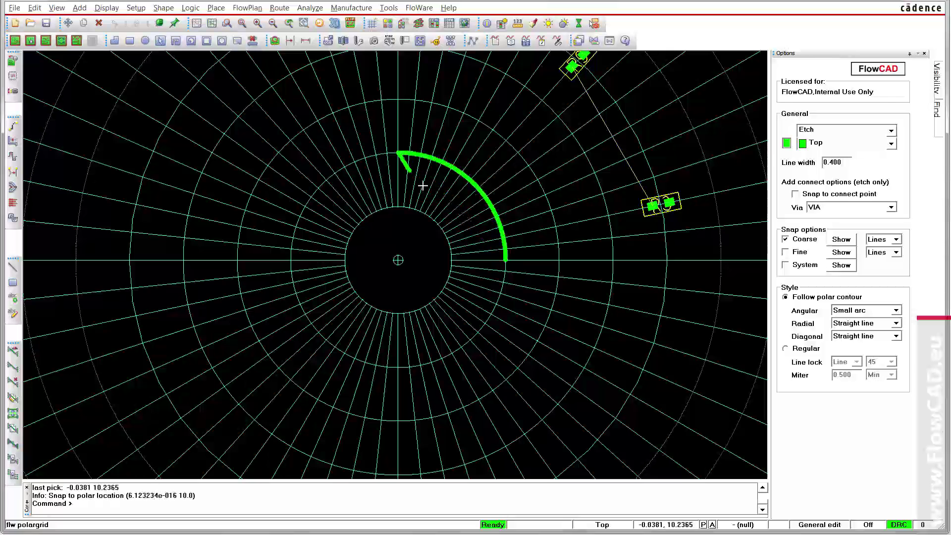
pyautogui.rightClick(462, 176)
pyautogui.click(491, 227)
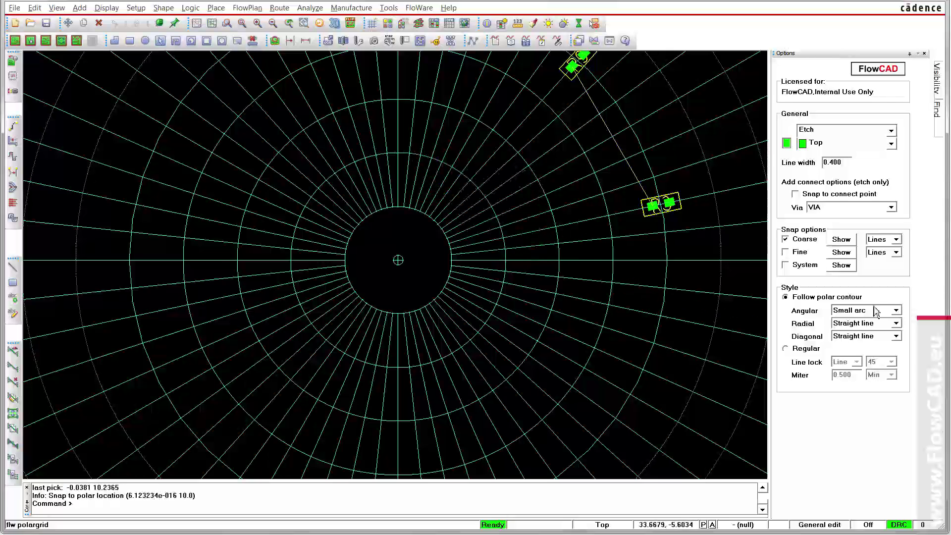
pyautogui.click(897, 311)
pyautogui.click(884, 337)
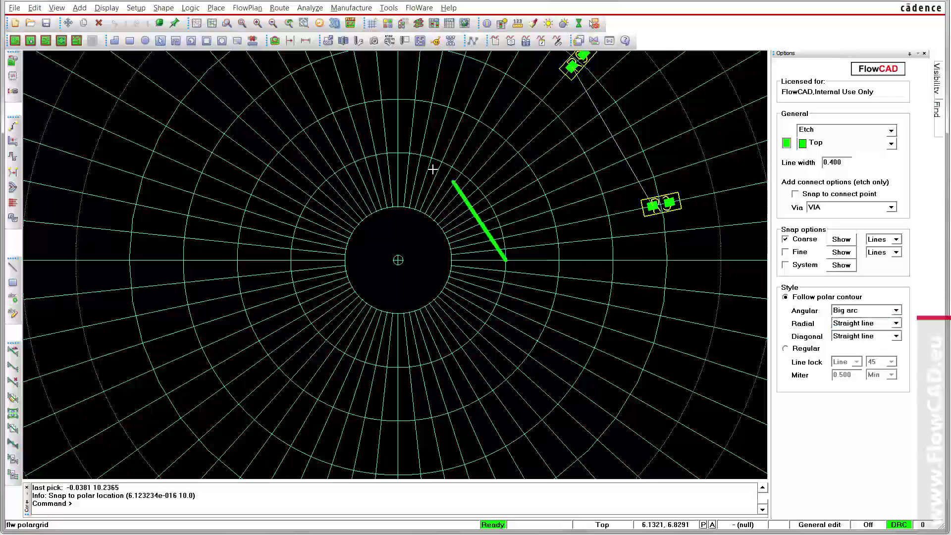
pyautogui.click(398, 153)
pyautogui.rightClick(438, 165)
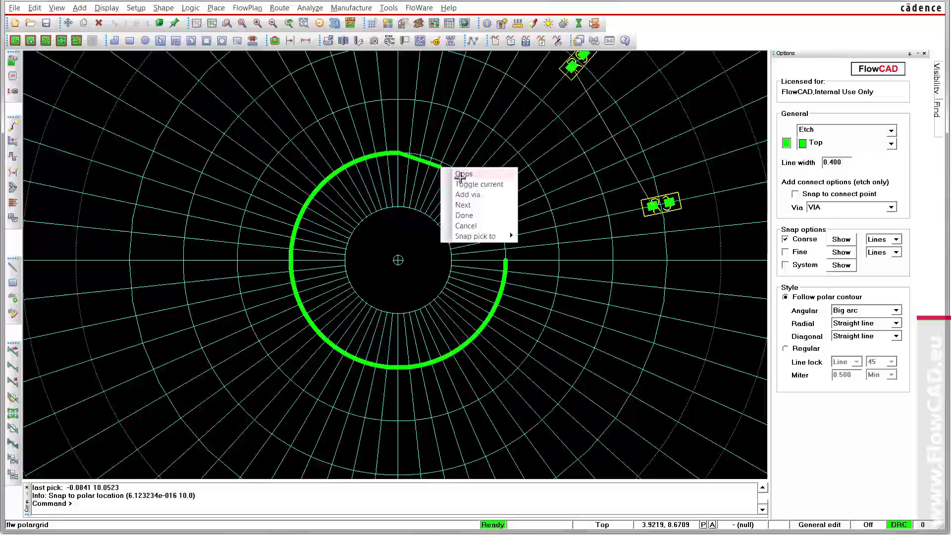
pyautogui.click(467, 216)
pyautogui.click(896, 311)
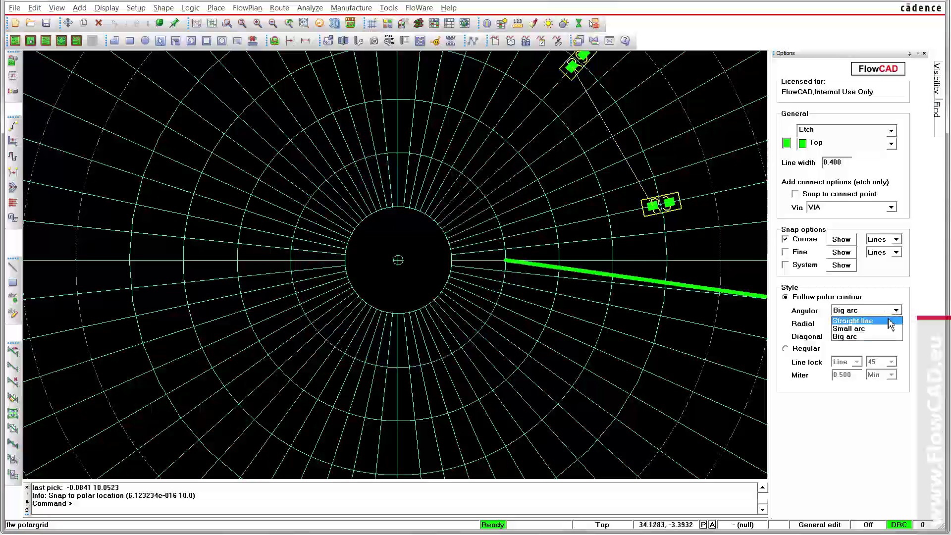
pyautogui.click(888, 325)
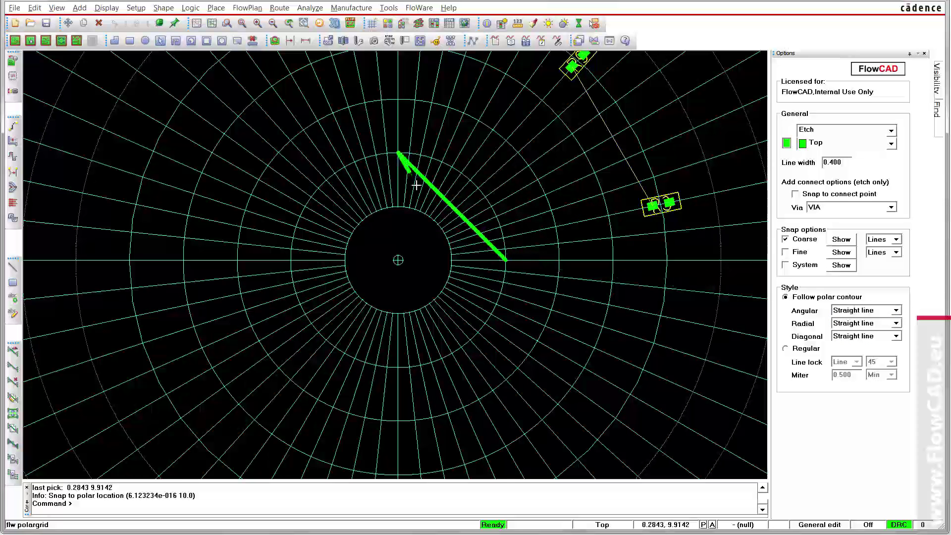
pyautogui.click(896, 311)
pyautogui.click(889, 324)
# Test radial segments as Arc clockw and then Arc count clockw, ending each test trace.
pyautogui.click(896, 323)
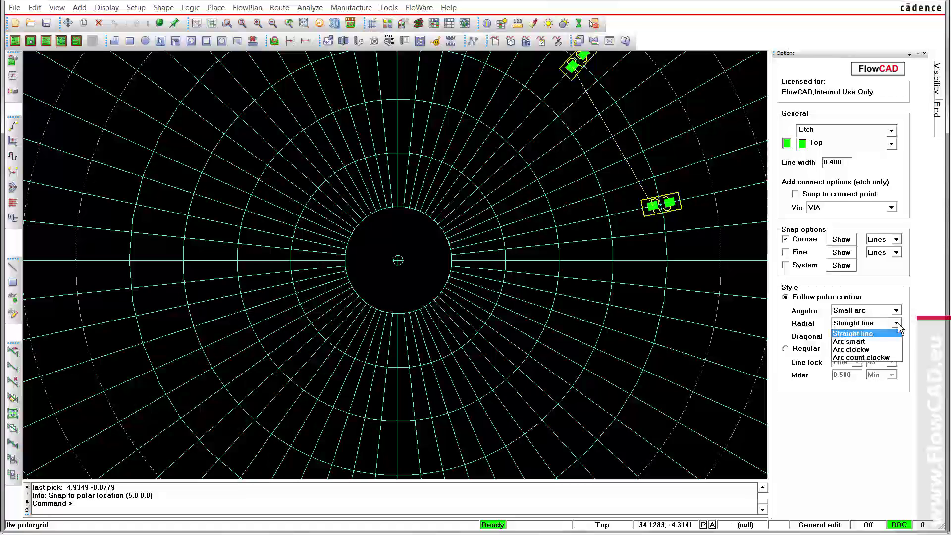
pyautogui.click(885, 349)
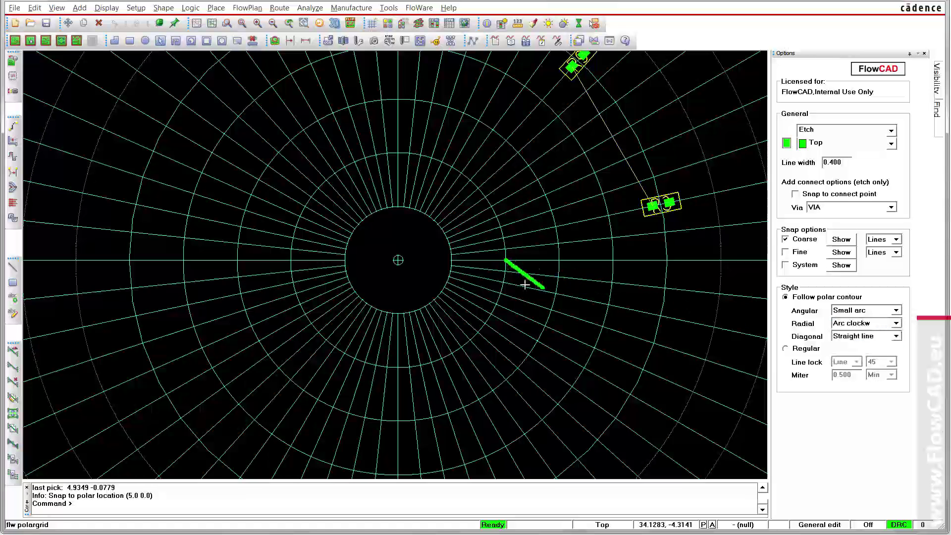
pyautogui.rightClick(454, 261)
pyautogui.click(476, 269)
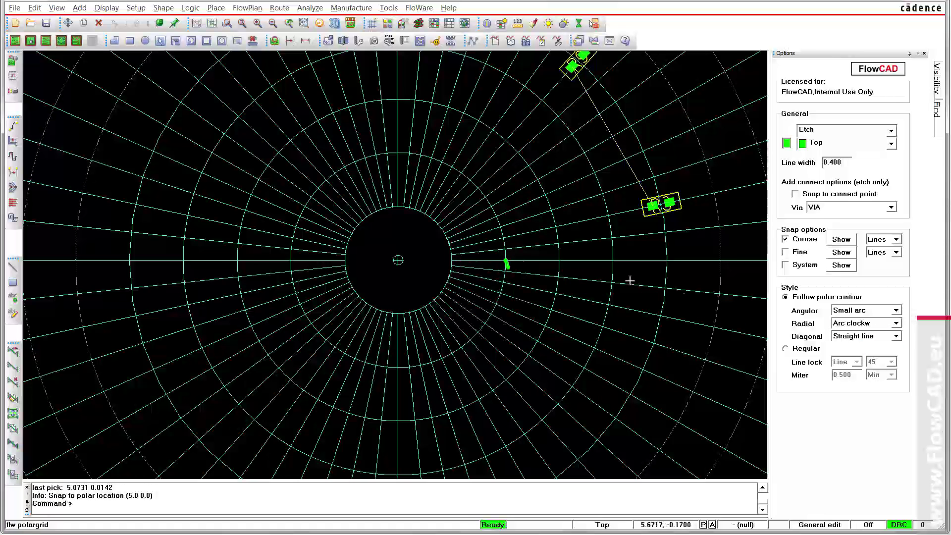
pyautogui.click(896, 325)
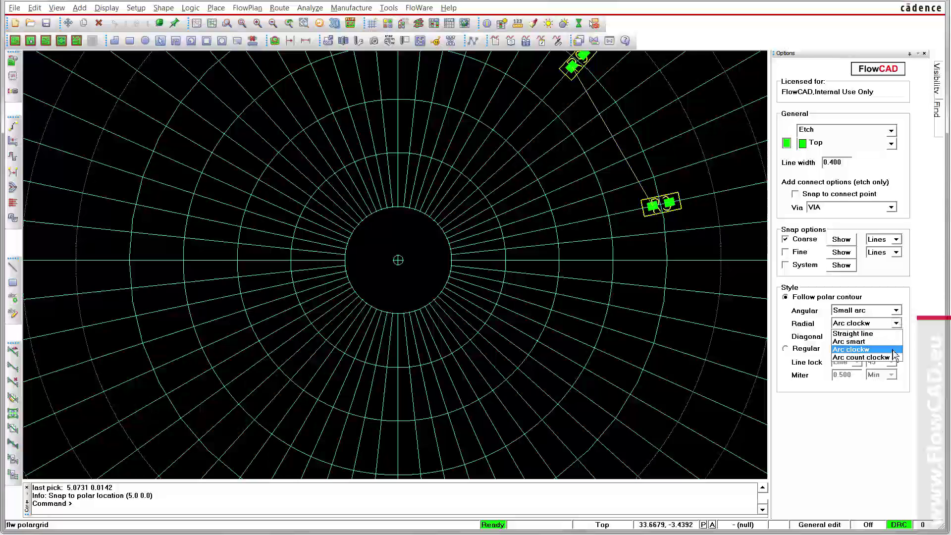
pyautogui.click(894, 357)
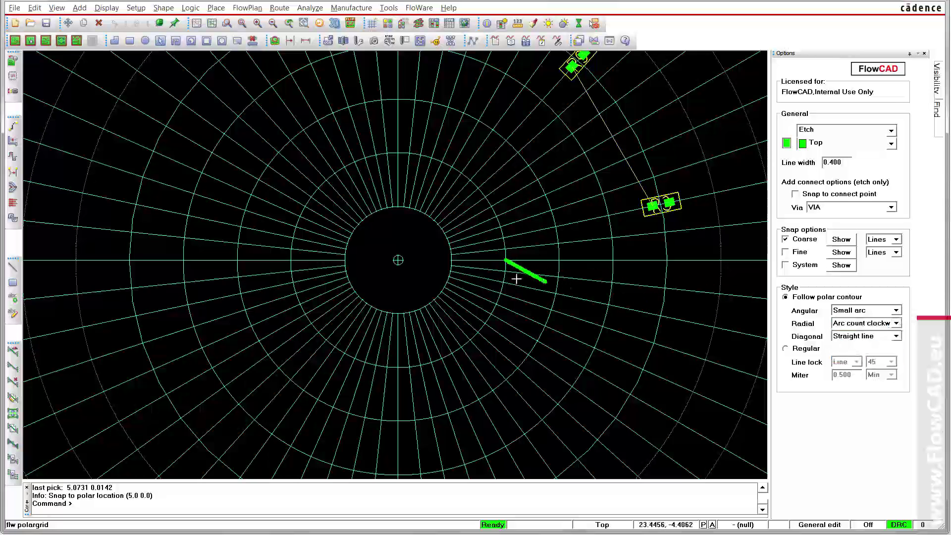
pyautogui.rightClick(463, 254)
pyautogui.click(483, 270)
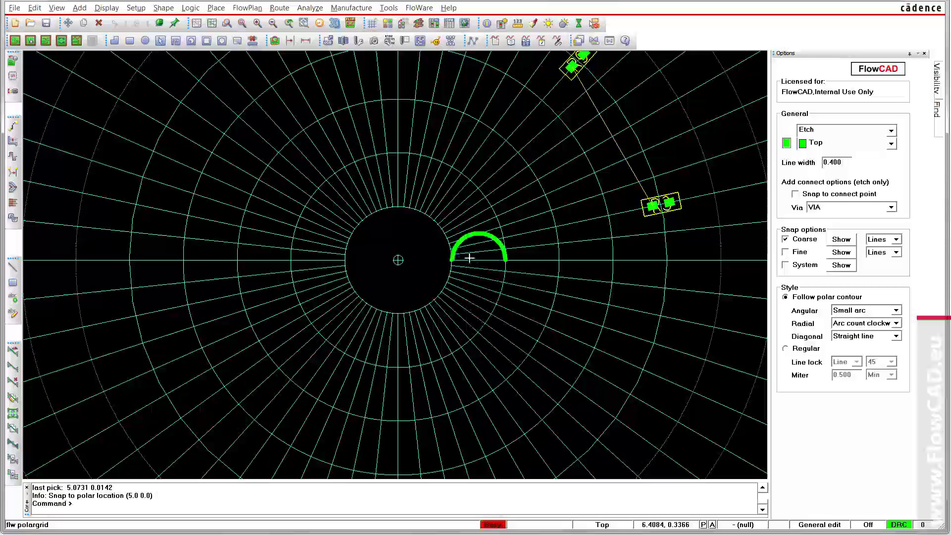
# Set Radial to Arc smart and route a looping serpentine trace across the lower grid.
pyautogui.click(897, 324)
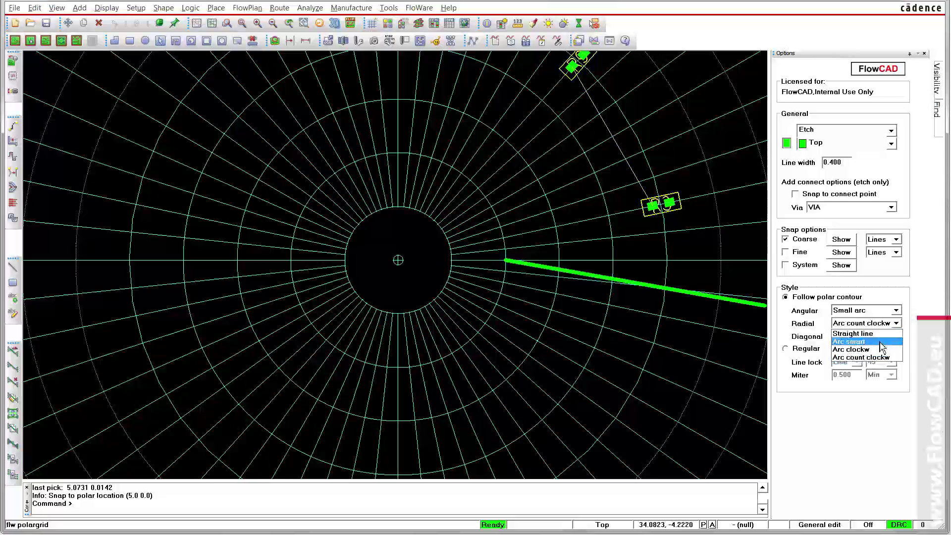
pyautogui.click(871, 340)
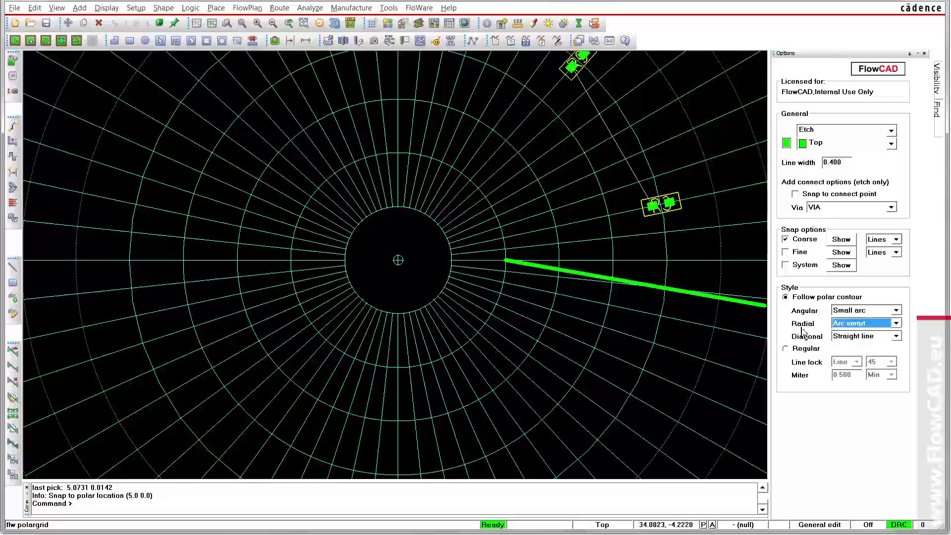
pyautogui.click(410, 368)
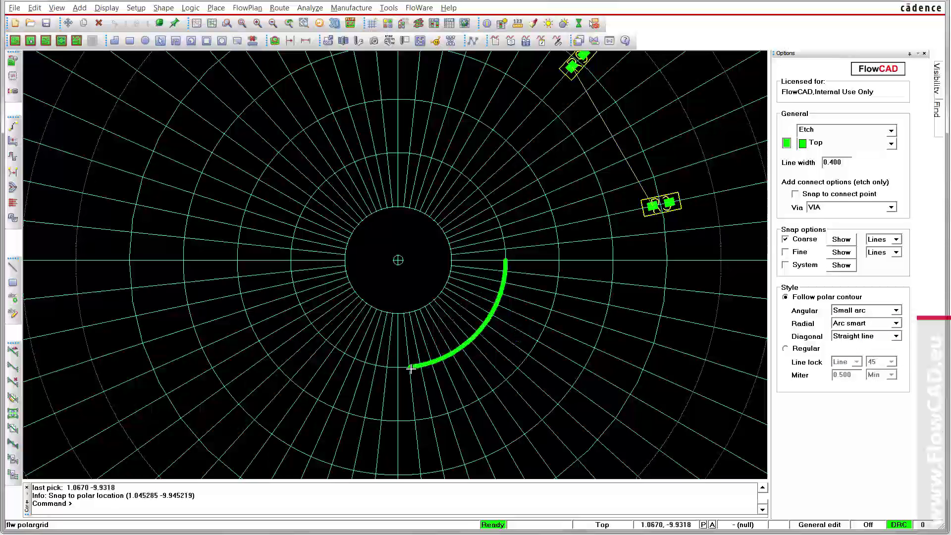
pyautogui.click(414, 421)
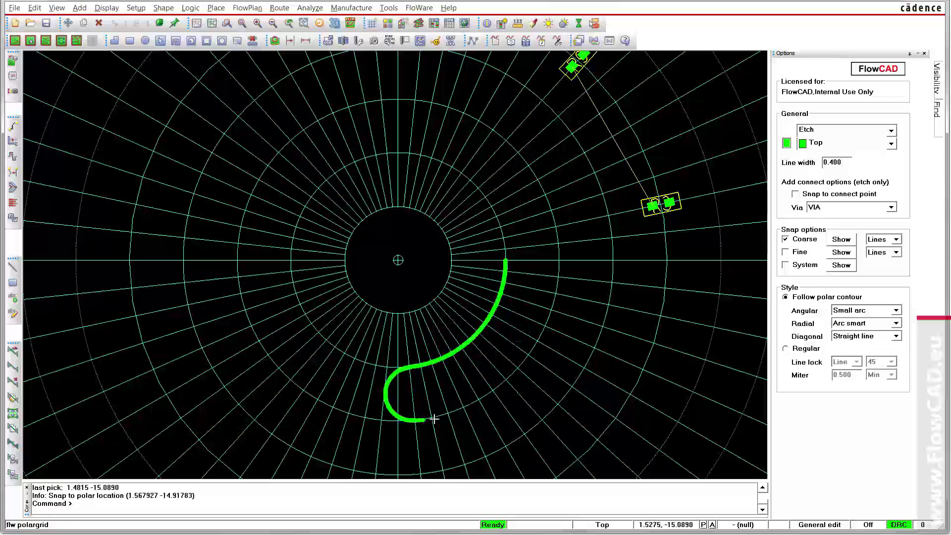
pyautogui.click(562, 261)
pyautogui.click(558, 404)
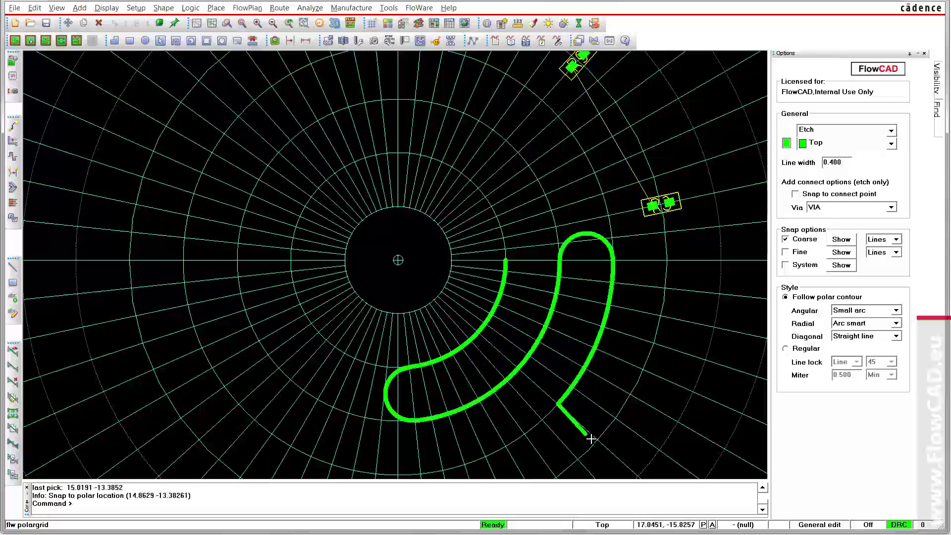
pyautogui.click(578, 446)
pyautogui.click(668, 285)
pyautogui.click(722, 304)
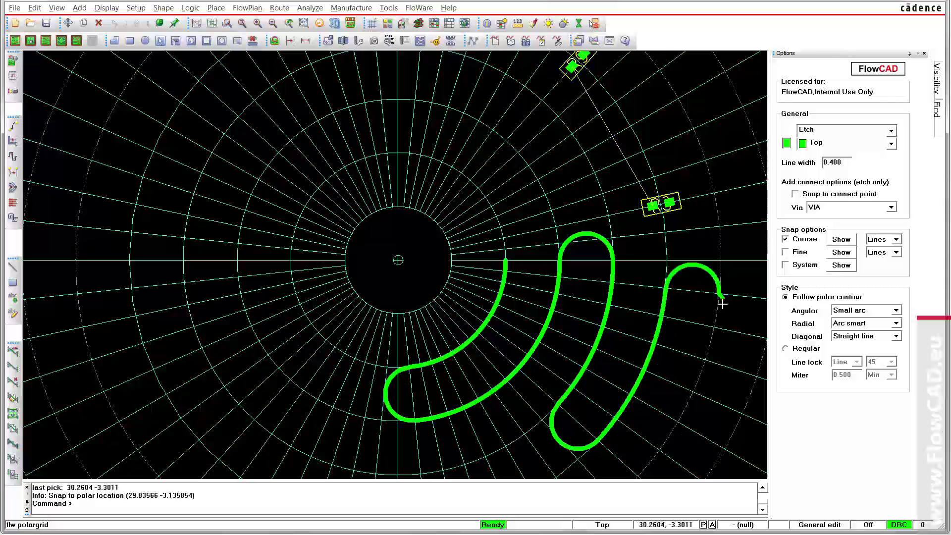
pyautogui.rightClick(716, 329)
pyautogui.click(731, 339)
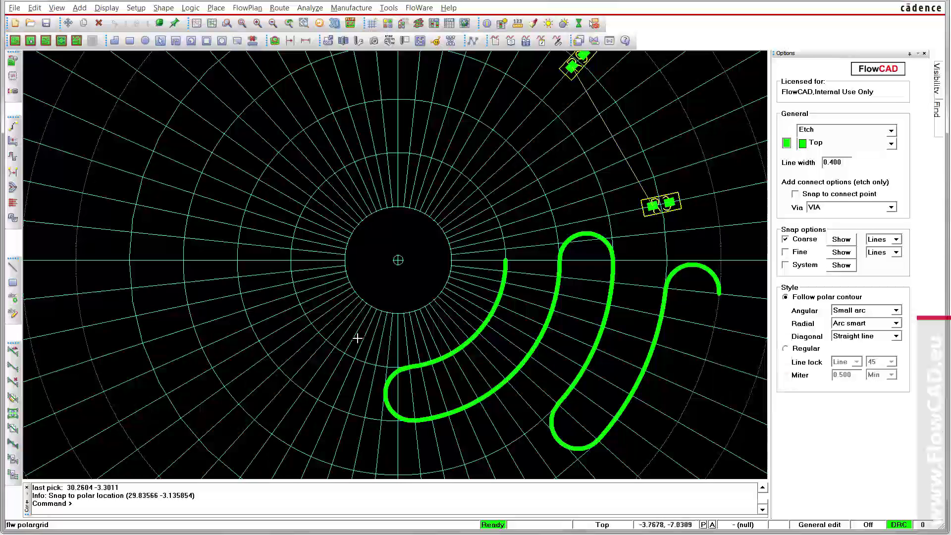
pyautogui.click(327, 341)
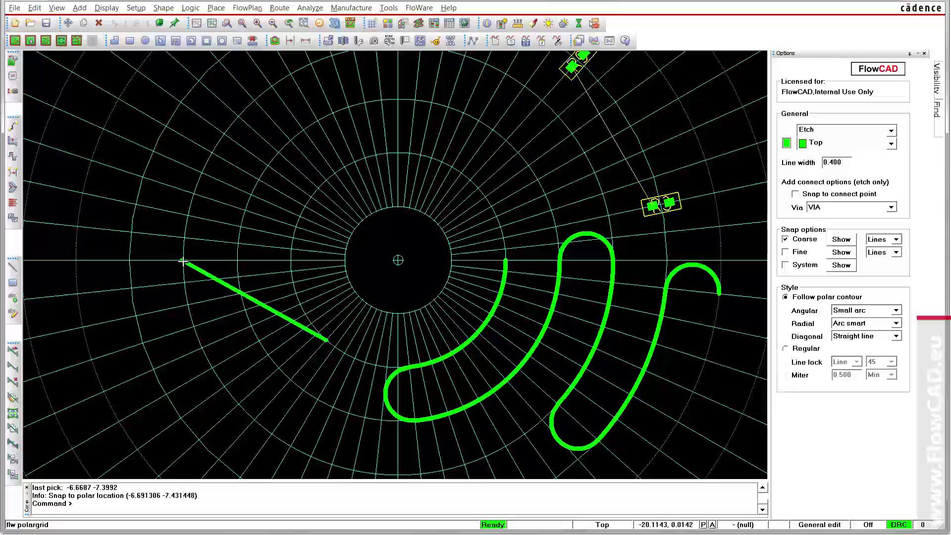
# Try the left trace end with the default and Radial first diagonal styles, undoing each attempt with Oops.
pyautogui.click(146, 262)
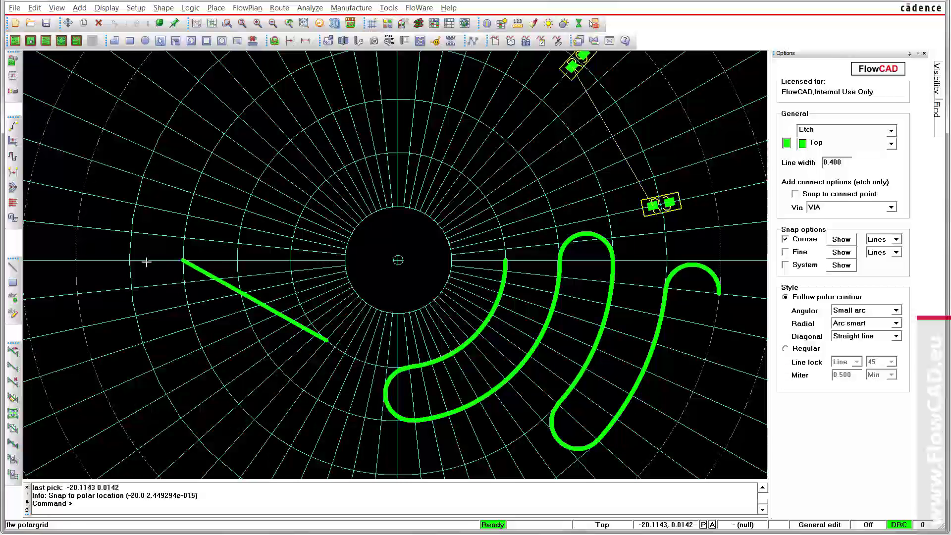
pyautogui.rightClick(200, 259)
pyautogui.click(216, 280)
pyautogui.click(896, 336)
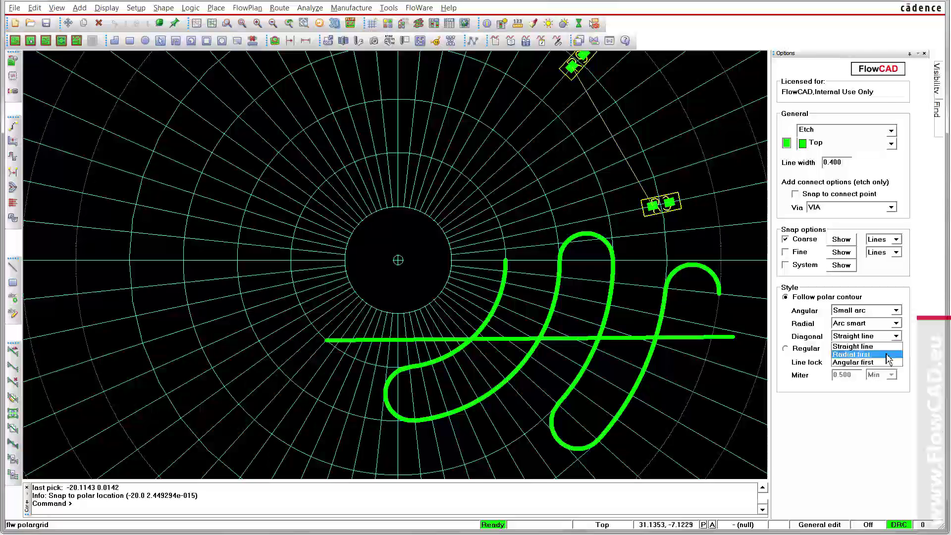
pyautogui.click(887, 354)
pyautogui.click(187, 281)
pyautogui.rightClick(187, 281)
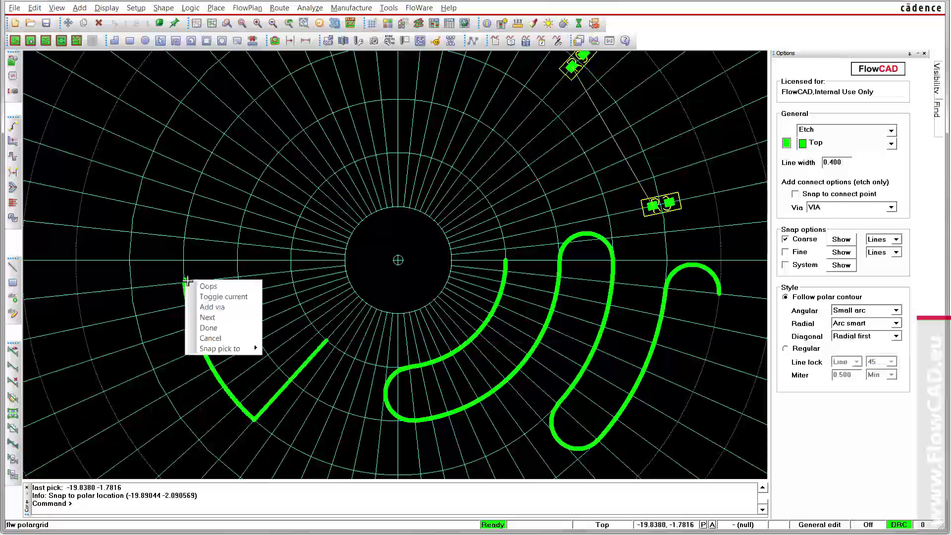
pyautogui.click(208, 285)
# Switch diagonal style to Angular first and finish the left trace along the ring.
pyautogui.click(896, 335)
pyautogui.click(871, 366)
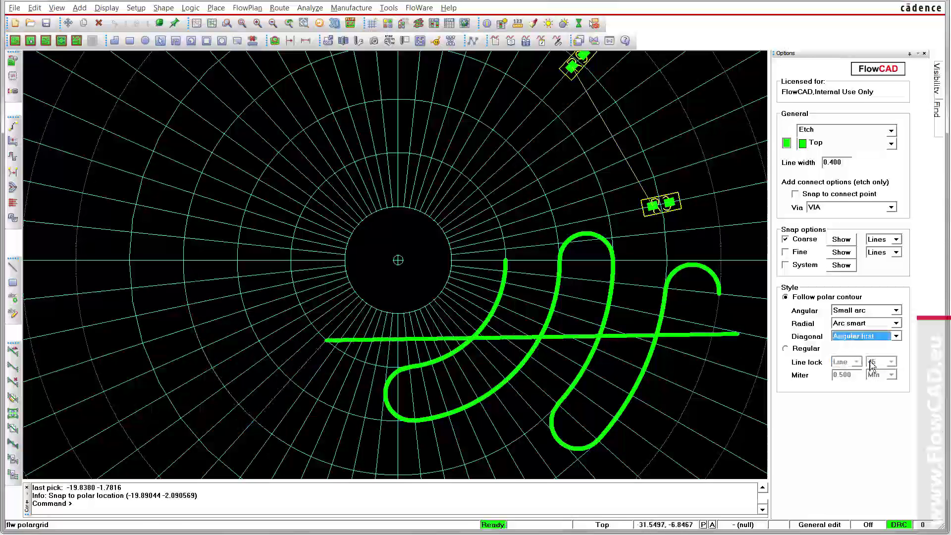
pyautogui.click(187, 303)
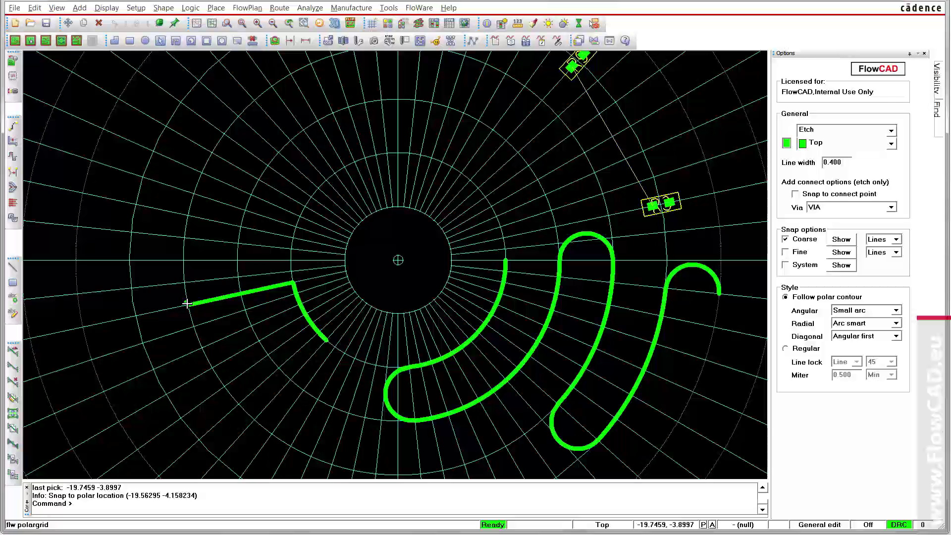
pyautogui.rightClick(187, 303)
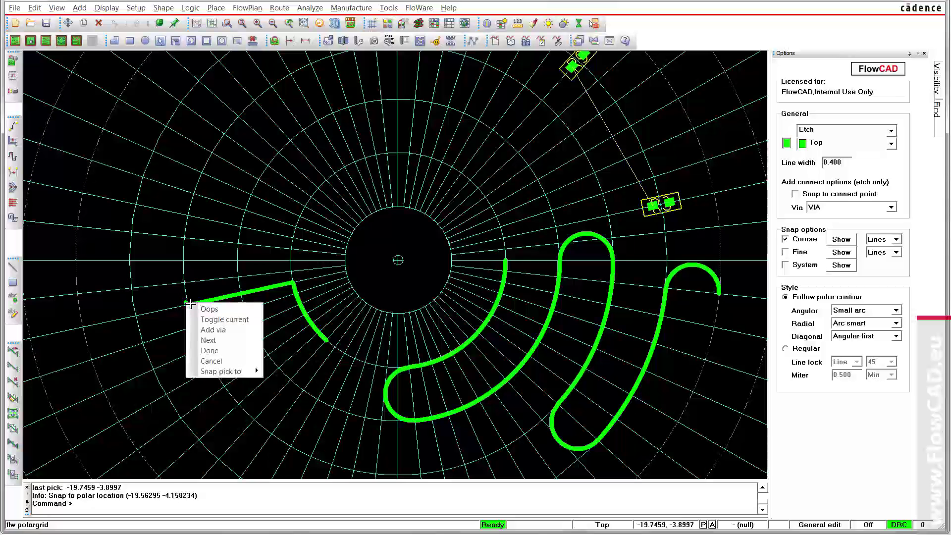
pyautogui.click(205, 341)
# Start FloWare polar routing with line width 0.4 and Snap to connect point enabled.
pyautogui.click(418, 8)
pyautogui.moveTo(445, 21)
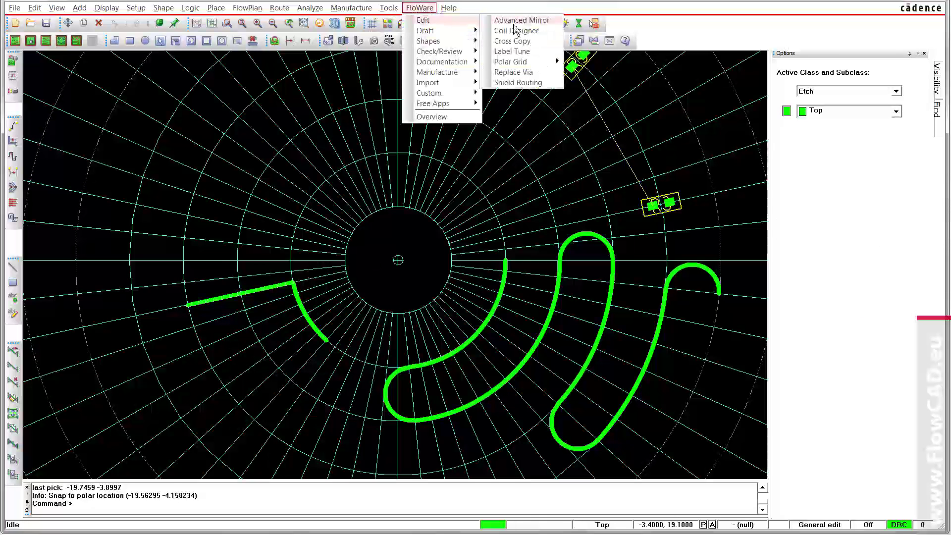
pyautogui.moveTo(549, 63)
pyautogui.click(586, 82)
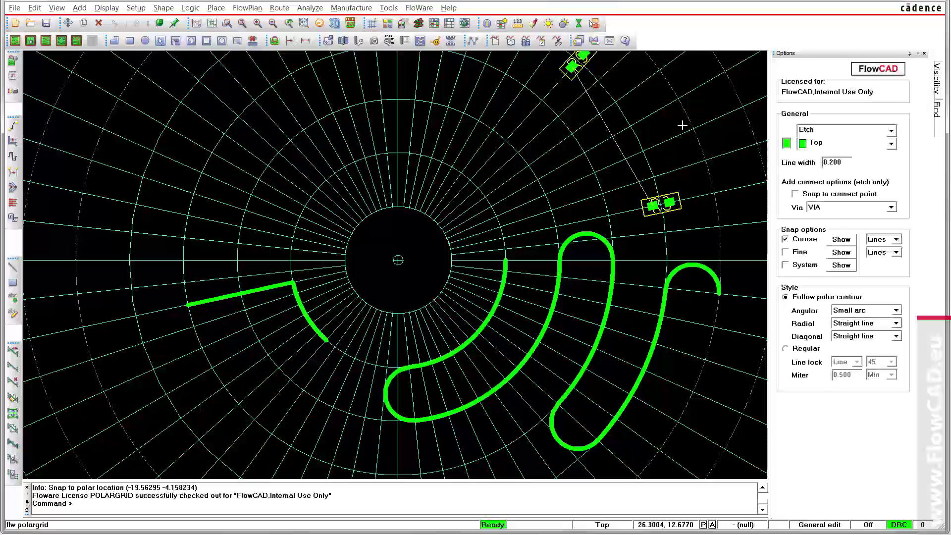
pyautogui.doubleClick(832, 162)
pyautogui.write('0.4')
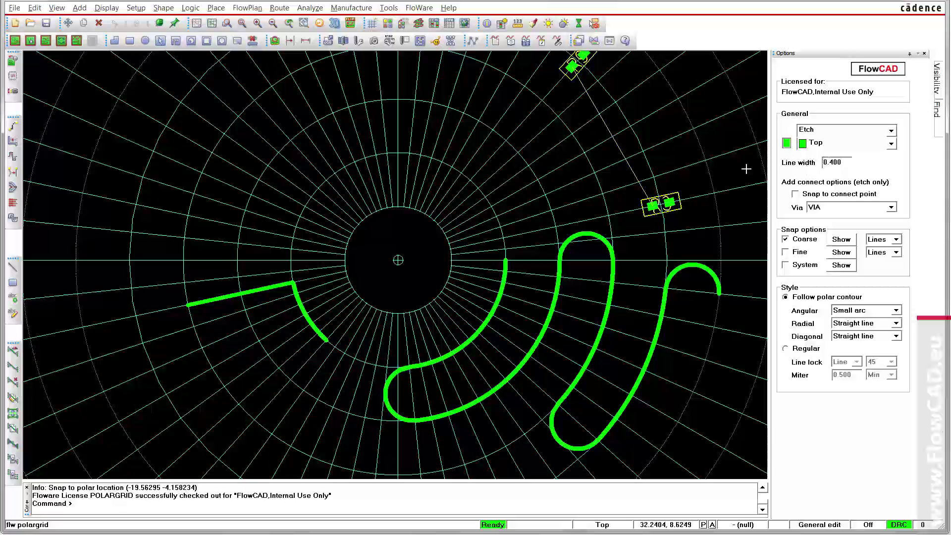
pyautogui.click(795, 193)
# Route from the top part's pad along the ring and add a via down to Bottom.
pyautogui.click(572, 66)
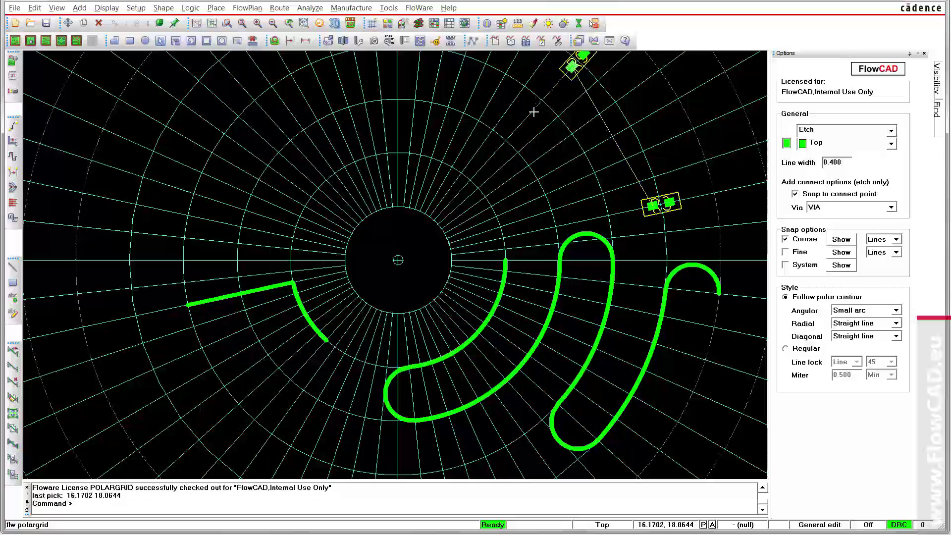
pyautogui.click(541, 100)
pyautogui.click(573, 132)
pyautogui.rightClick(570, 134)
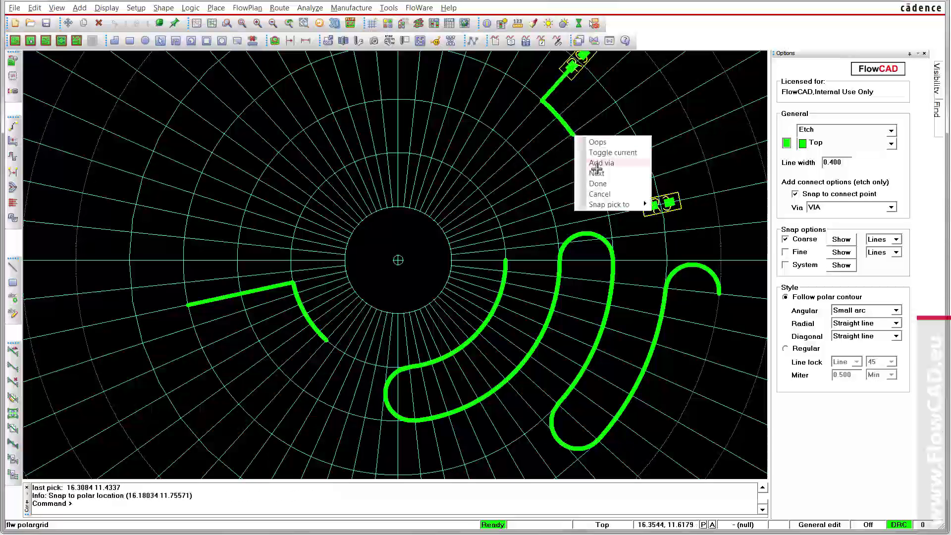
pyautogui.click(886, 144)
pyautogui.click(876, 166)
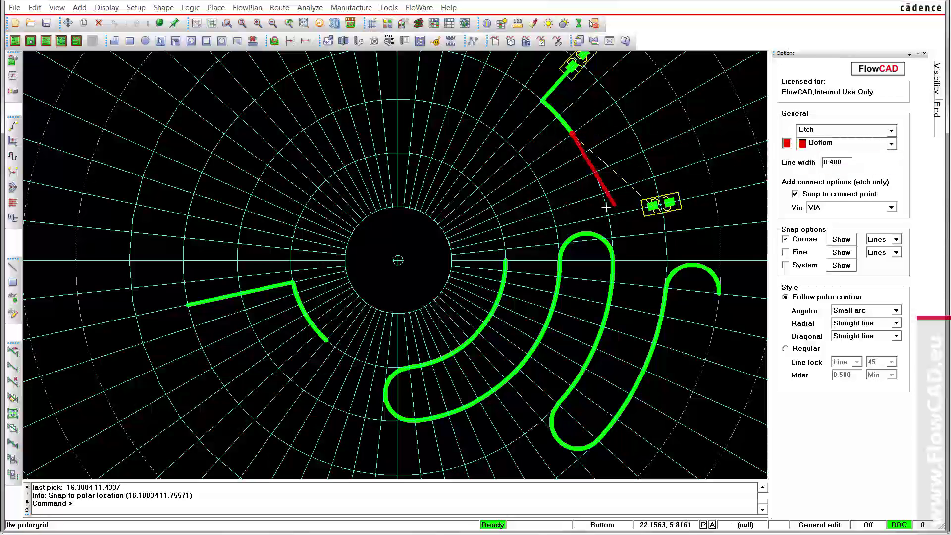
# Route the Bottom-layer trace around the right part via the outer ring.
pyautogui.click(602, 193)
pyautogui.click(705, 160)
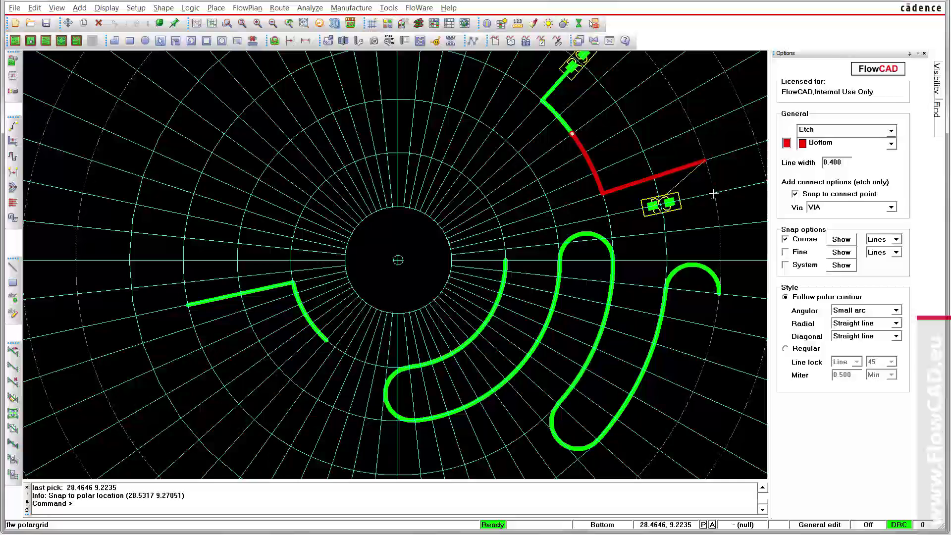
pyautogui.click(718, 225)
pyautogui.click(613, 238)
# Add a via back to Top, connect to the right part's pad, and finish the trace.
pyautogui.rightClick(612, 217)
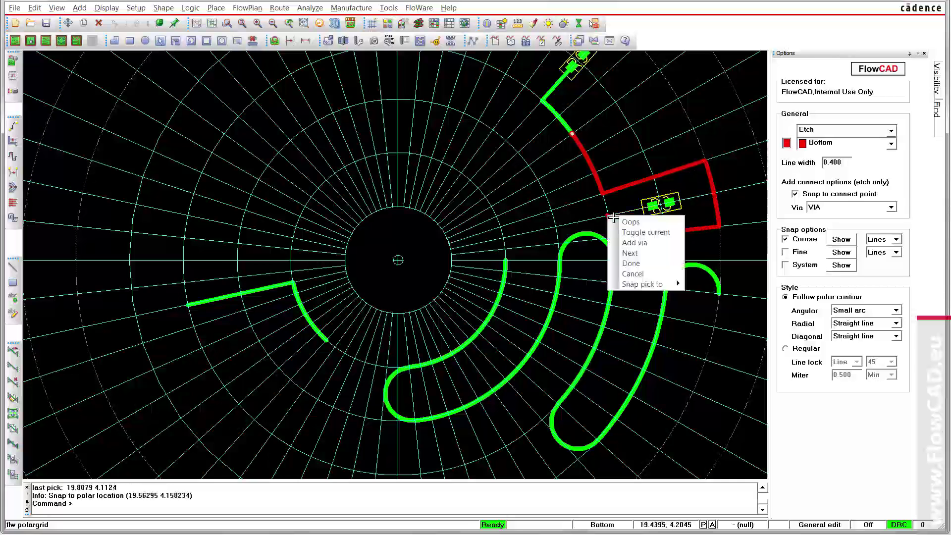
pyautogui.click(608, 215)
pyautogui.click(890, 143)
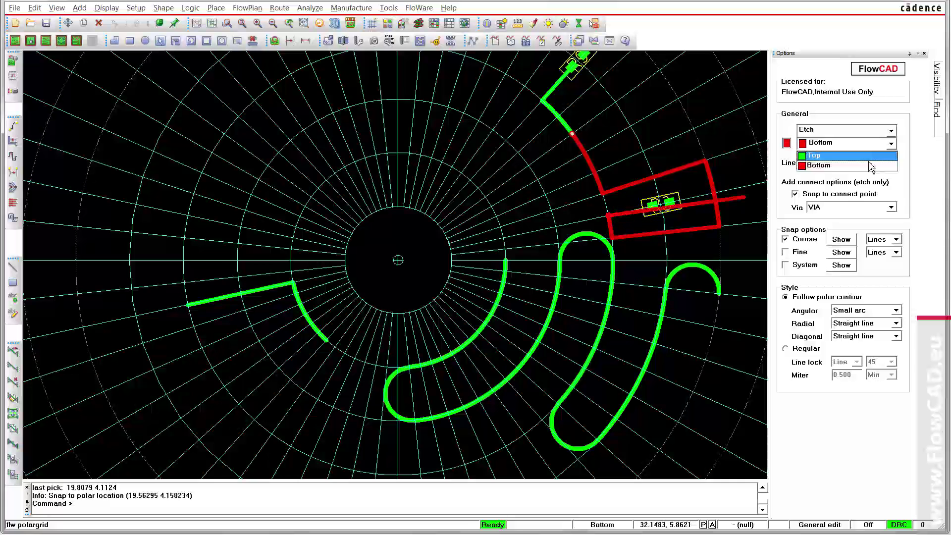
pyautogui.click(842, 154)
pyautogui.click(663, 211)
pyautogui.rightClick(663, 213)
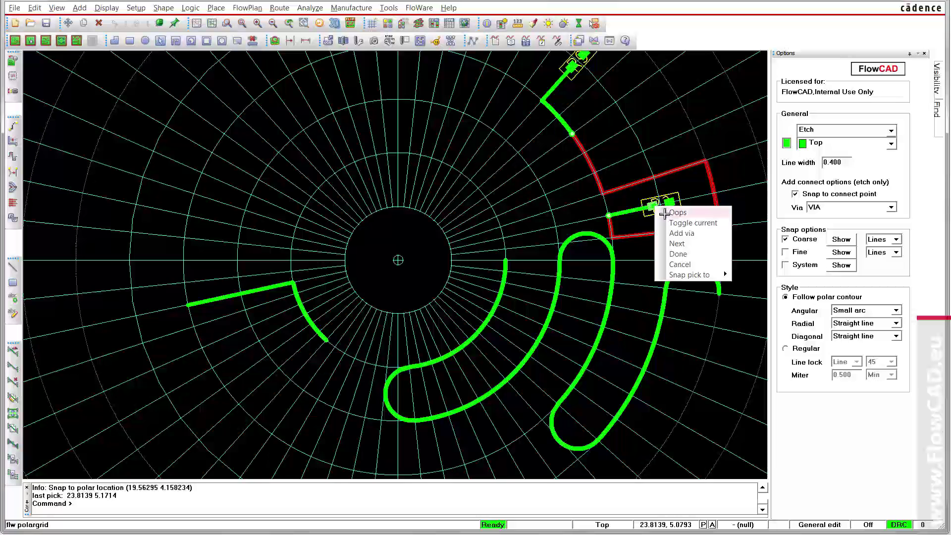
pyautogui.click(677, 253)
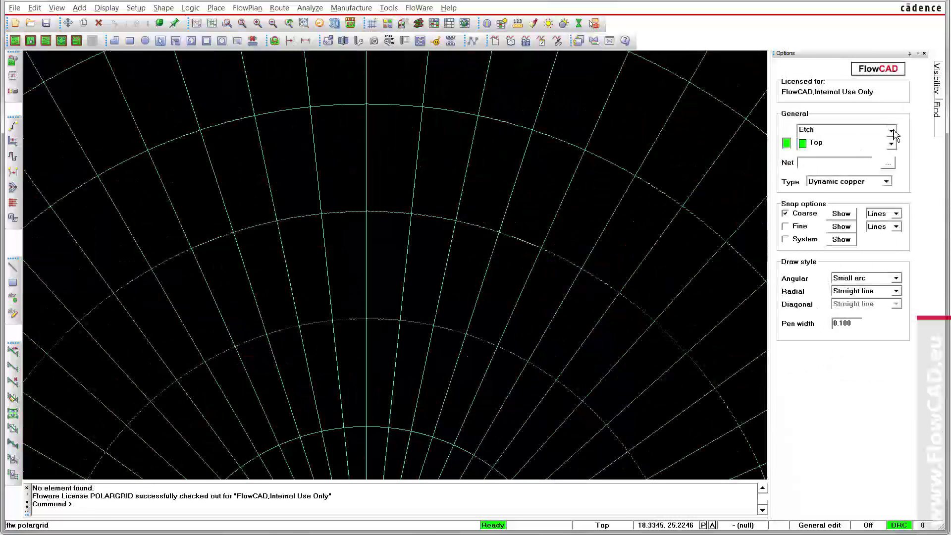
# Set the copper shape to class Etch, layer Top, net Gnd.
pyautogui.click(892, 132)
pyautogui.click(891, 131)
pyautogui.click(891, 144)
pyautogui.click(896, 152)
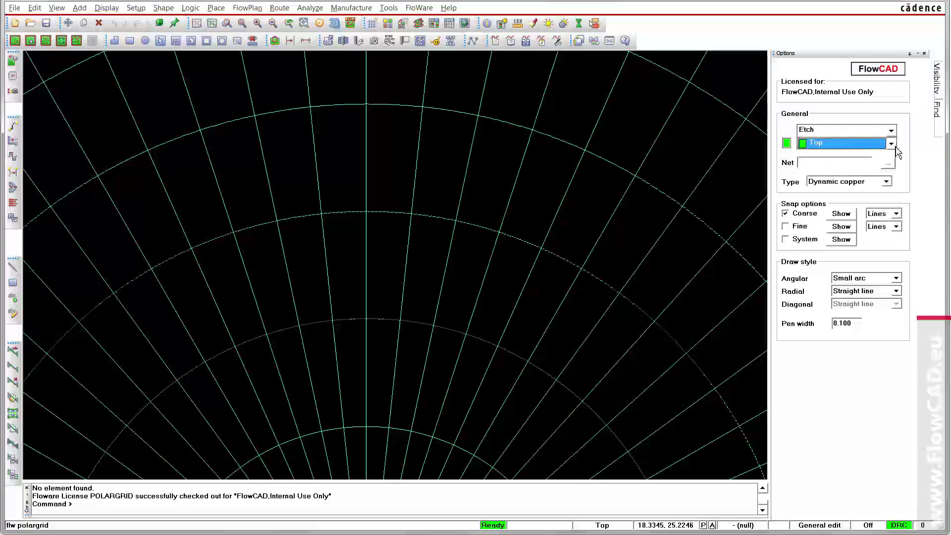
pyautogui.click(888, 166)
pyautogui.click(461, 168)
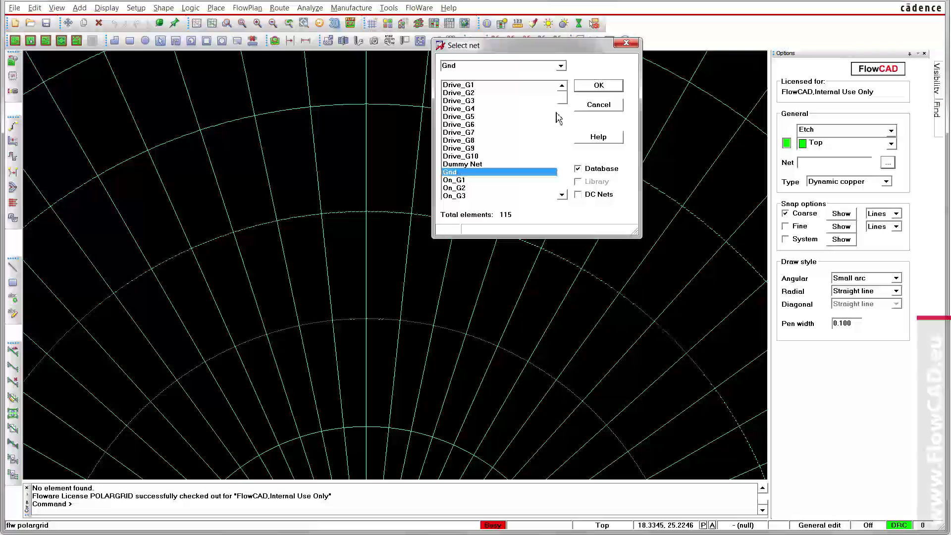
pyautogui.click(602, 87)
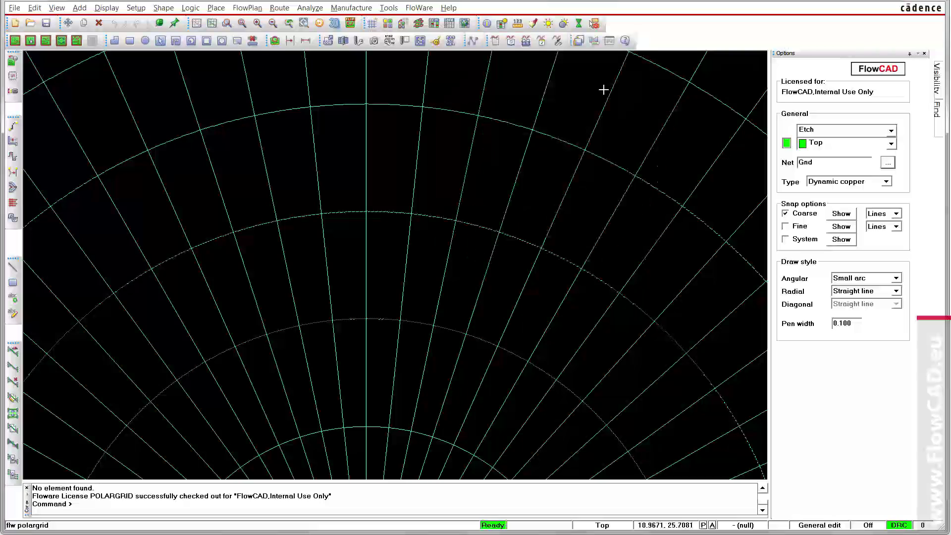
# Set Radial to Arc smart and pen width 0.150, then start the outline at the ring's left end.
pyautogui.click(895, 290)
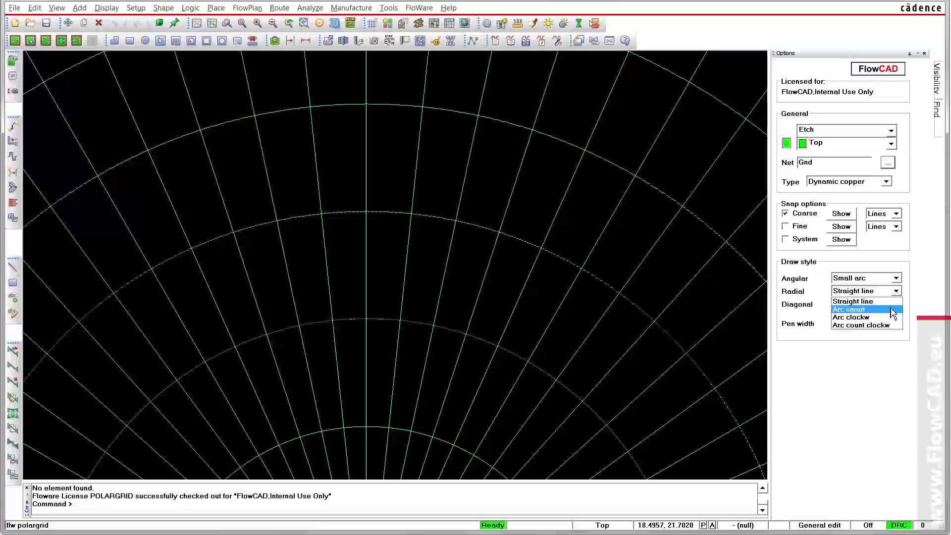
pyautogui.click(887, 321)
pyautogui.doubleClick(859, 324)
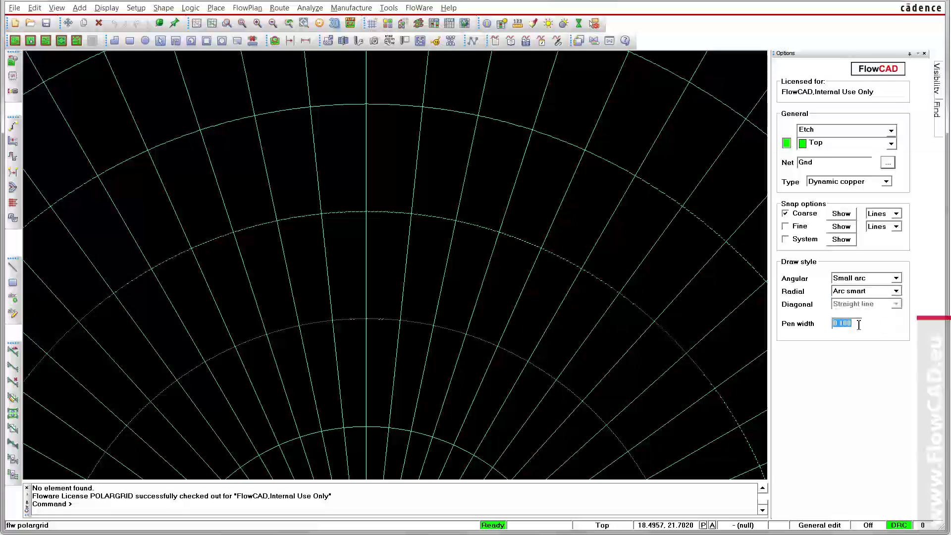
pyautogui.write('0.15')
pyautogui.press('Tab')
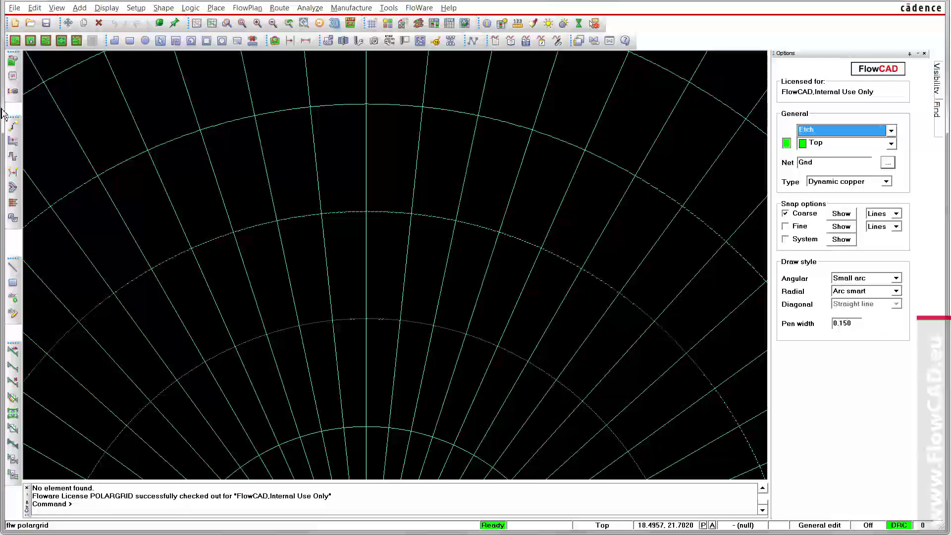
pyautogui.click(101, 176)
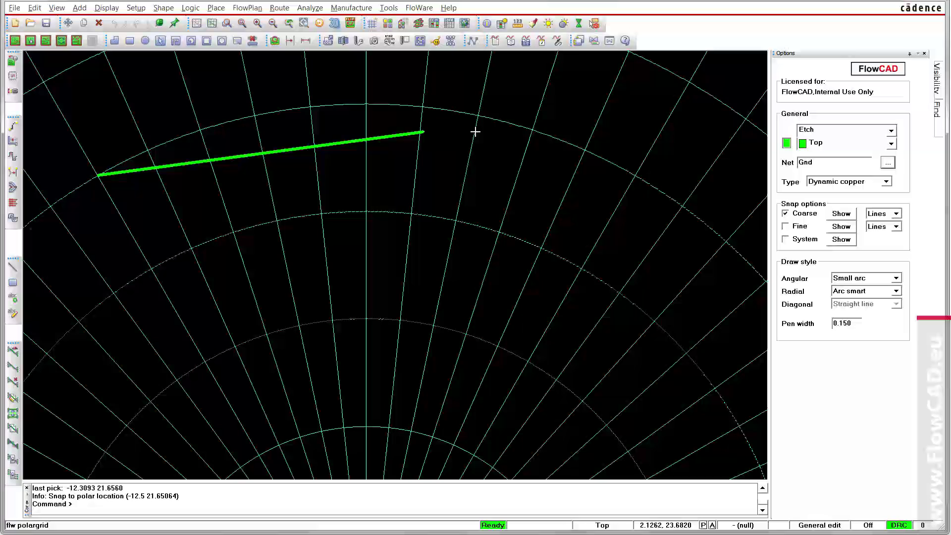
# Draw the shape's outer arc edge and the first triangular notch on its inner edge.
pyautogui.click(637, 174)
pyautogui.click(578, 271)
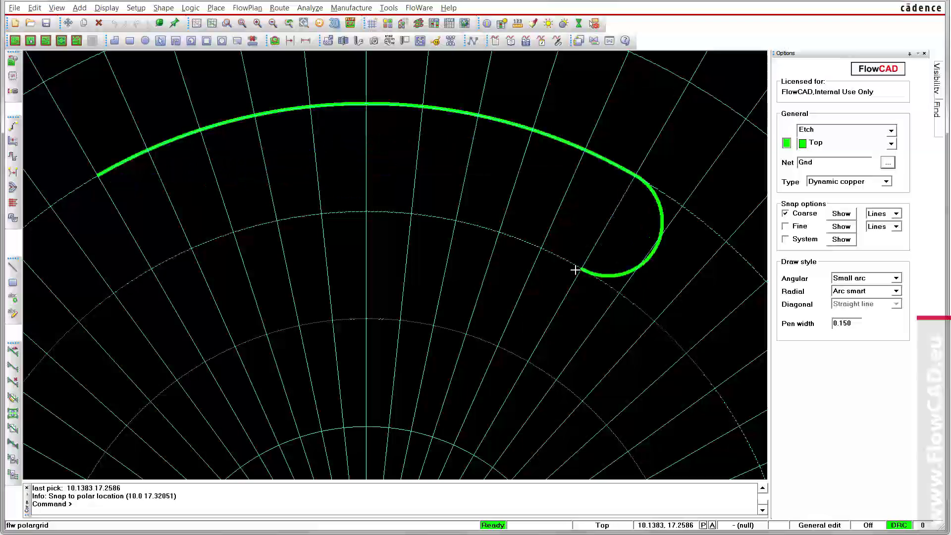
pyautogui.click(545, 252)
pyautogui.click(465, 332)
pyautogui.click(453, 224)
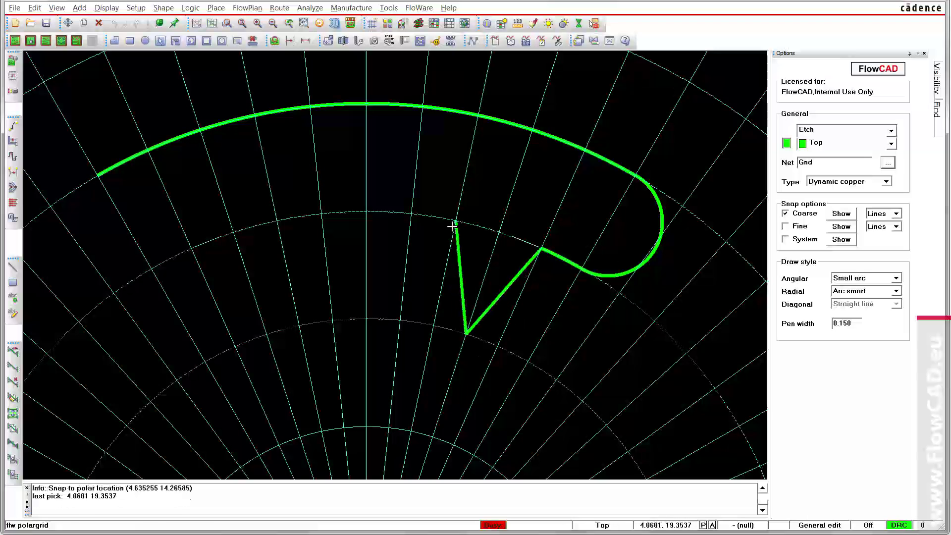
pyautogui.click(410, 215)
# Add the second and third notches, close the outline at the start point, and finish the shape.
pyautogui.click(372, 307)
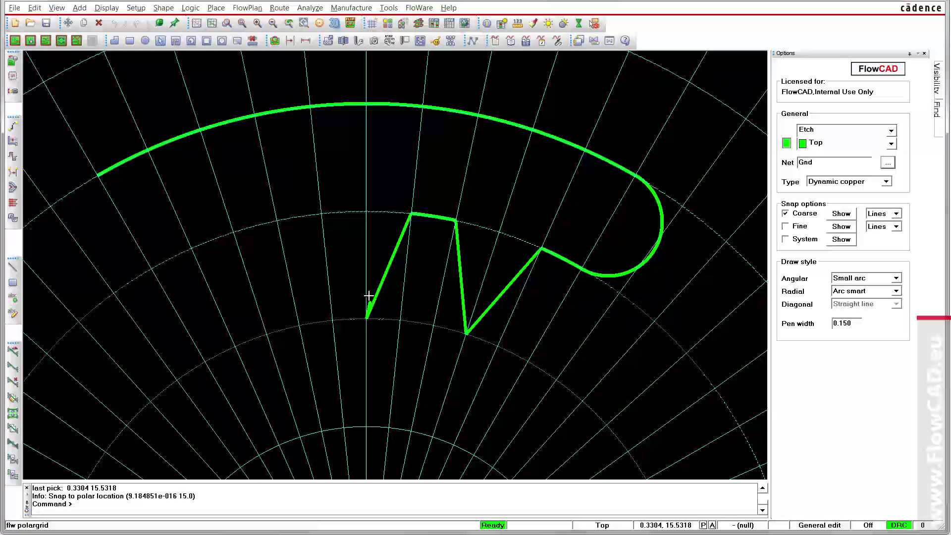
pyautogui.click(321, 217)
pyautogui.click(275, 219)
pyautogui.click(267, 329)
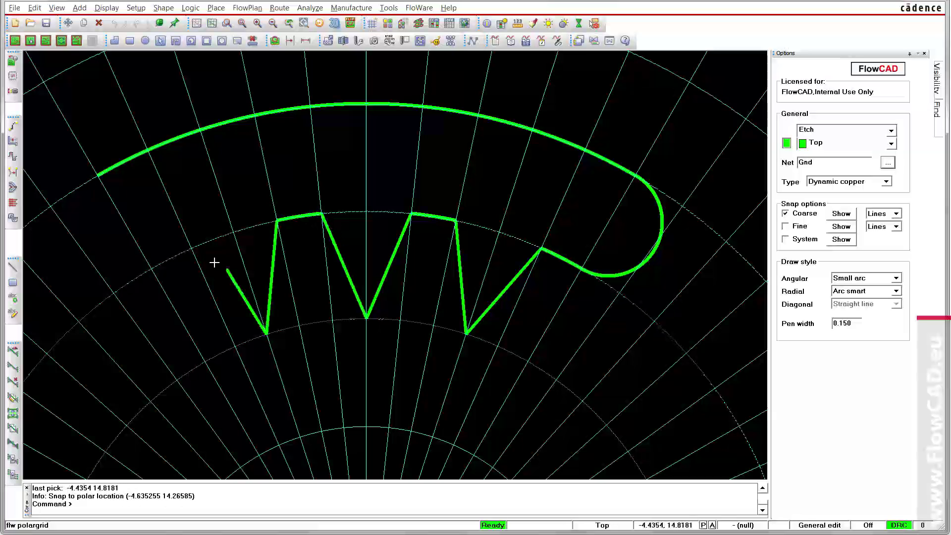
pyautogui.click(191, 249)
pyautogui.click(149, 269)
pyautogui.click(98, 176)
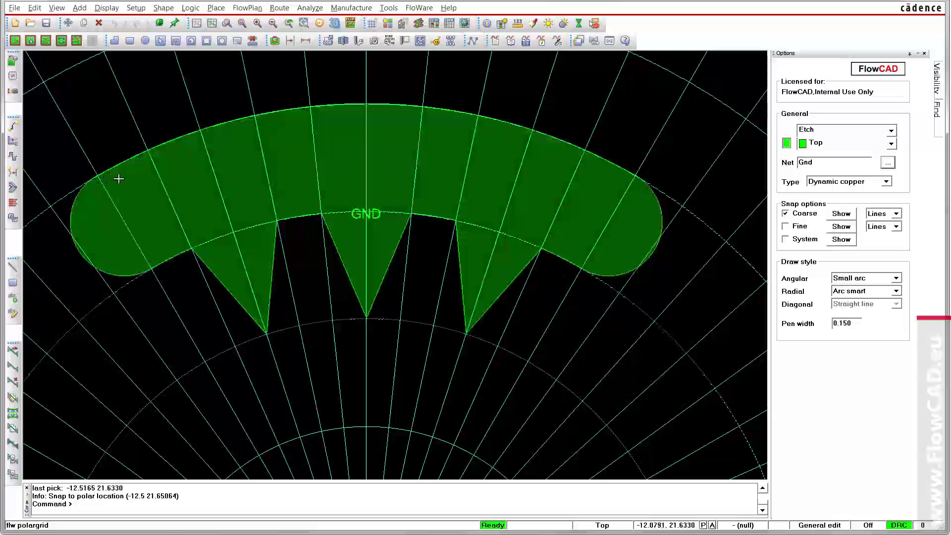
pyautogui.rightClick(328, 176)
pyautogui.click(350, 224)
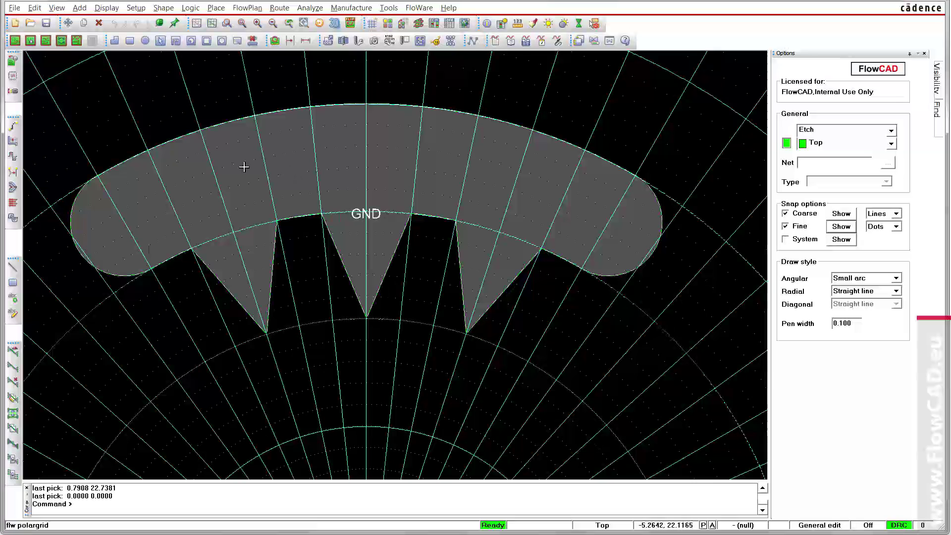
# Draw and close a narrow curved slot void inside the Gnd shape.
pyautogui.click(195, 179)
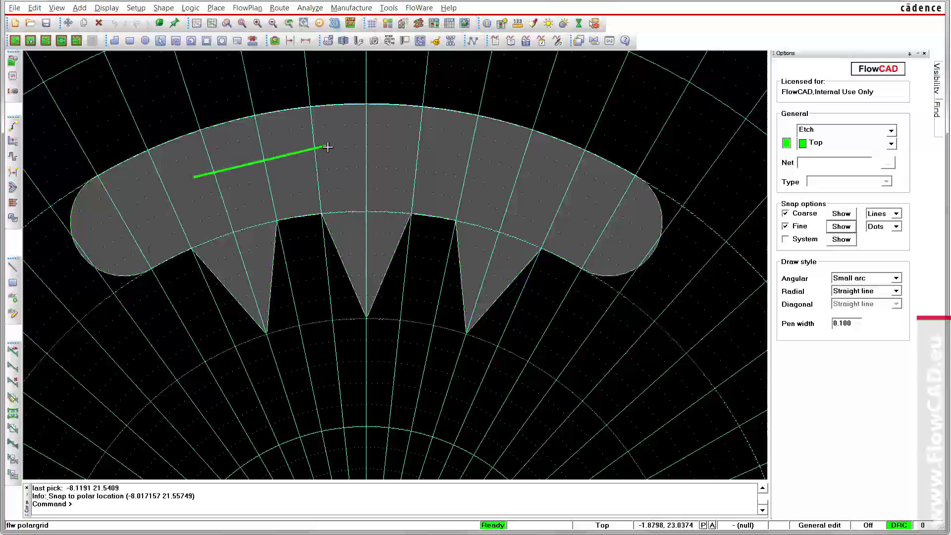
pyautogui.click(327, 170)
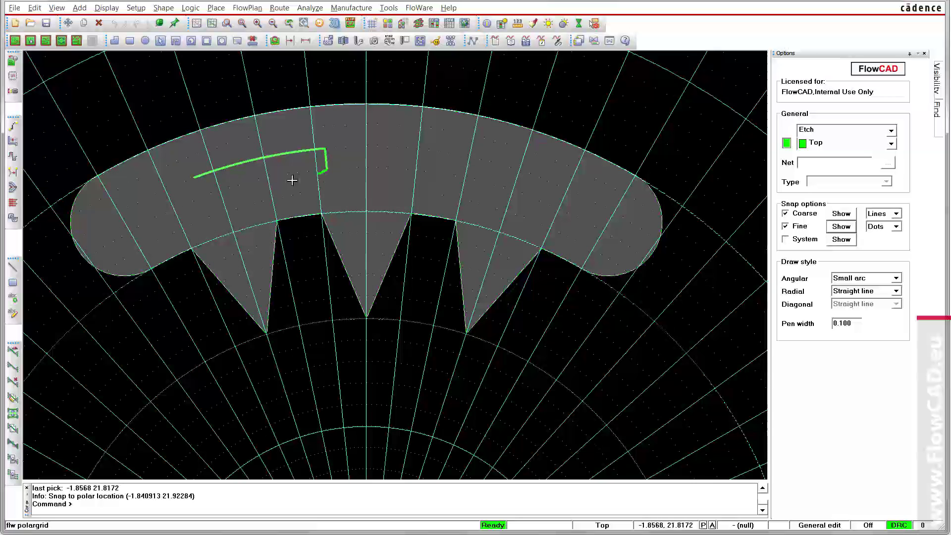
pyautogui.click(202, 195)
pyautogui.click(196, 181)
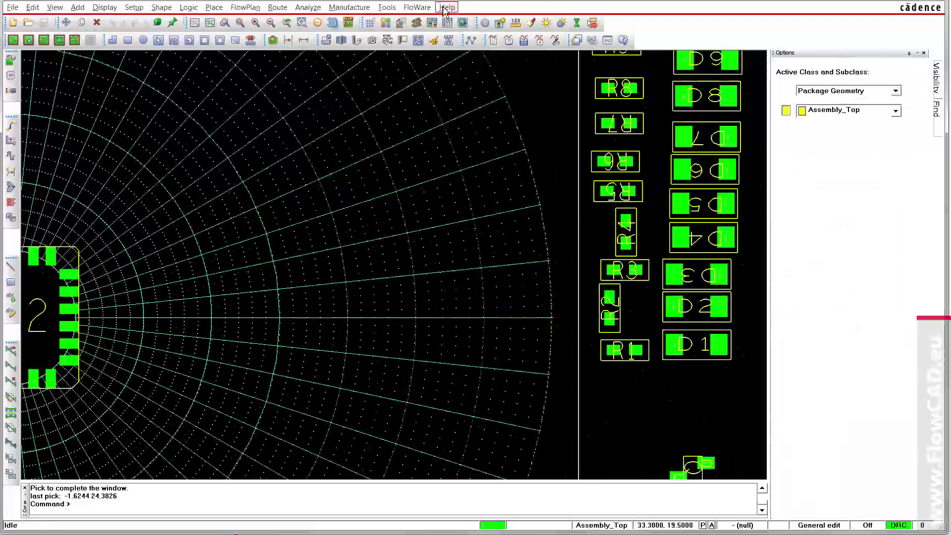
pyautogui.click(419, 7)
# Start polar placement with Fine snap off and place R1, D1, R2 and D2 on the lower radials.
pyautogui.click(589, 72)
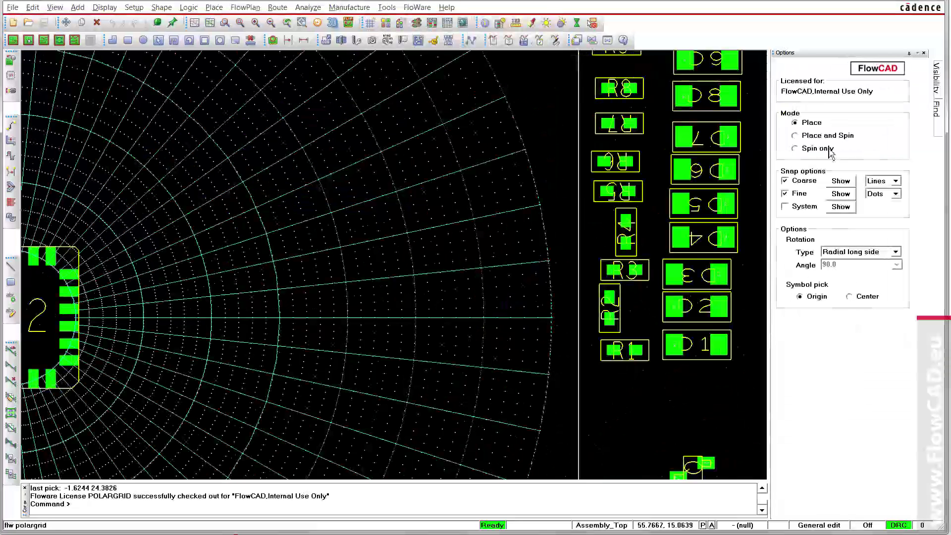
pyautogui.click(784, 194)
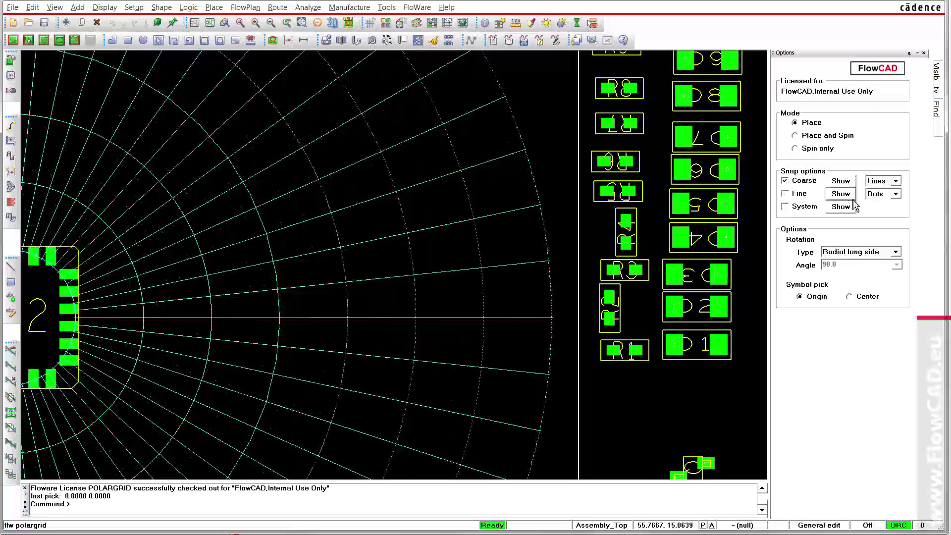
pyautogui.click(629, 350)
pyautogui.click(416, 317)
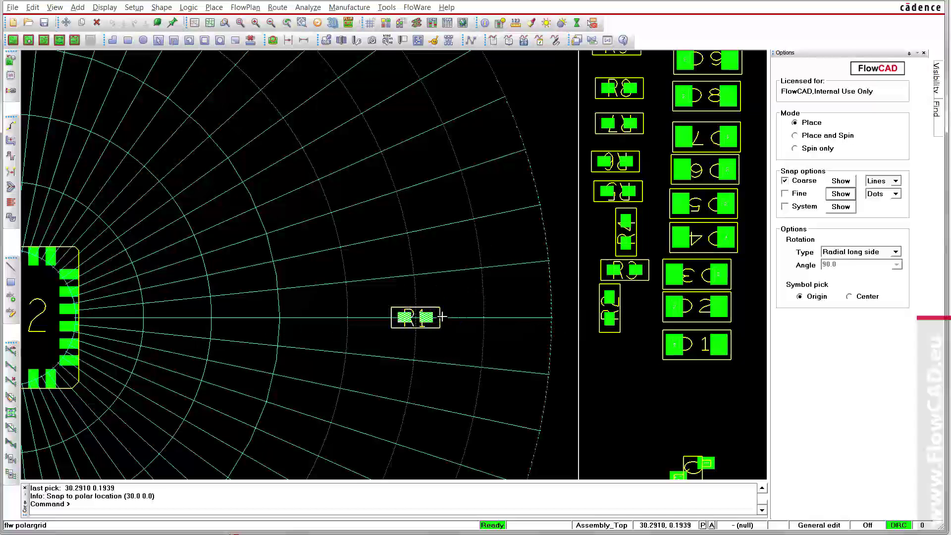
pyautogui.click(696, 345)
pyautogui.click(487, 324)
pyautogui.click(613, 319)
pyautogui.click(412, 273)
pyautogui.click(696, 307)
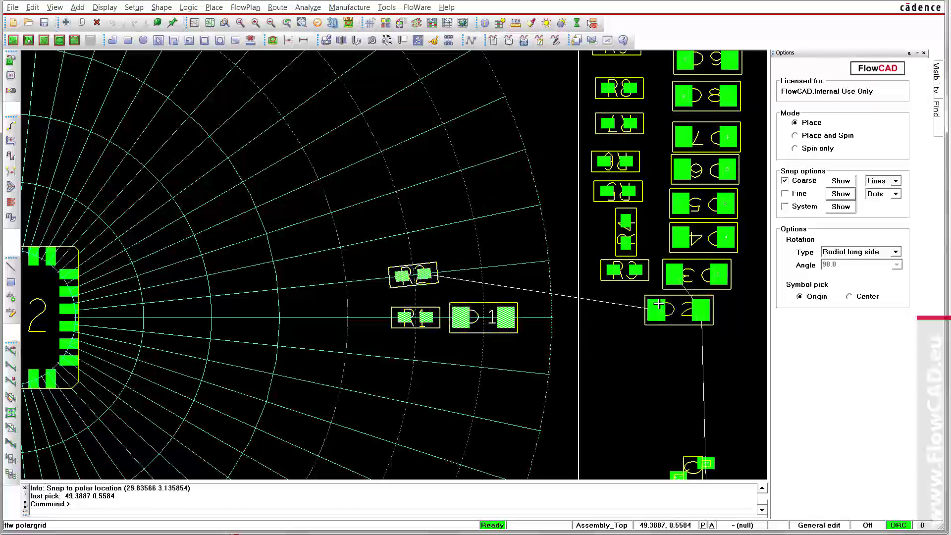
pyautogui.click(500, 272)
# Switch rotation to Radial short side and place R3 and D3 along their radial.
pyautogui.click(895, 252)
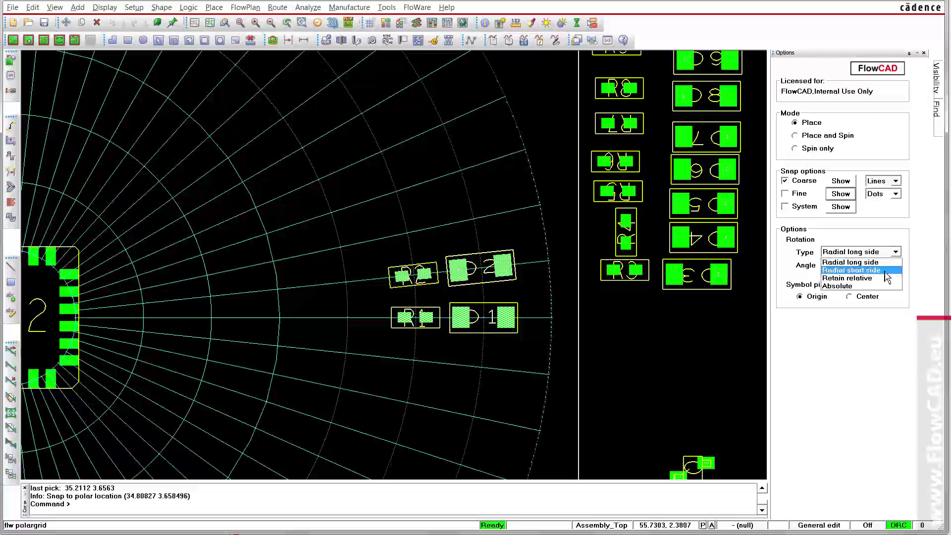
pyautogui.click(857, 269)
pyautogui.click(624, 270)
pyautogui.click(404, 232)
pyautogui.click(697, 274)
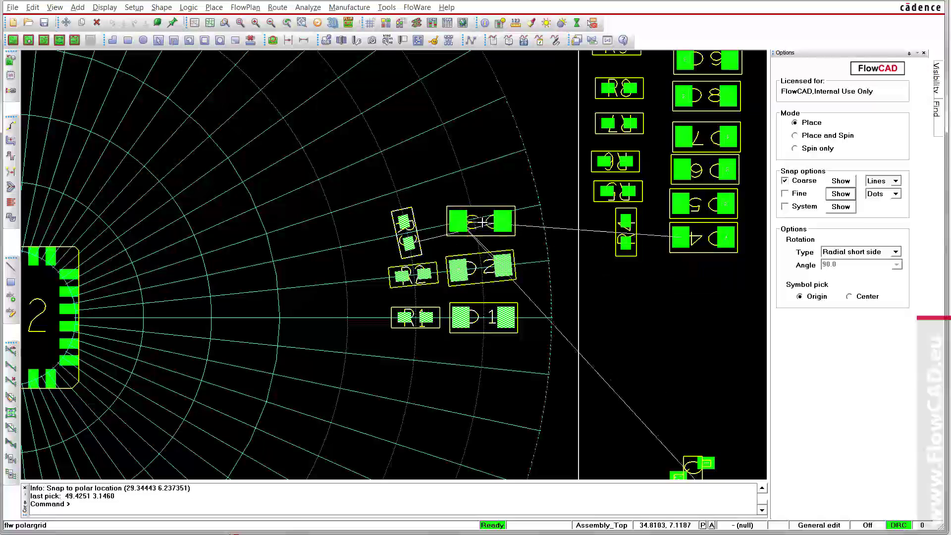
pyautogui.click(472, 218)
# Return rotation to Radial long side and place R4 and D4 on the next radial.
pyautogui.click(821, 252)
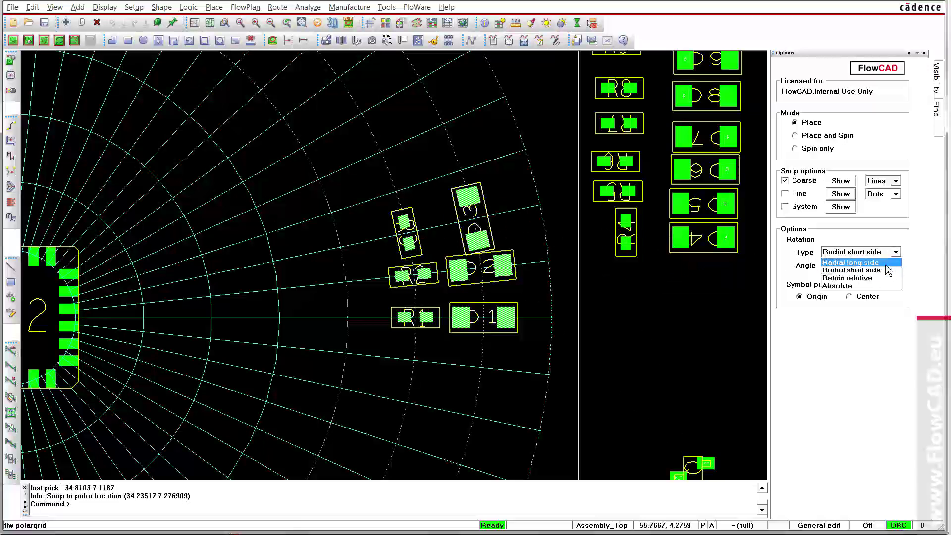
pyautogui.click(851, 270)
pyautogui.click(626, 232)
pyautogui.click(395, 191)
pyautogui.click(703, 238)
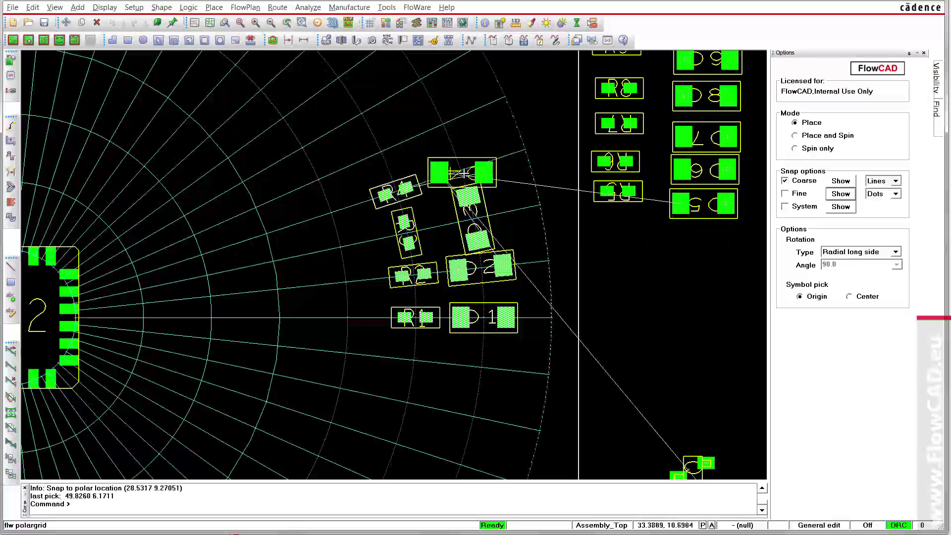
pyautogui.click(459, 170)
# In Place and Spin mode, place R5, D5 and D6, spinning each to its radial angle.
pyautogui.click(800, 137)
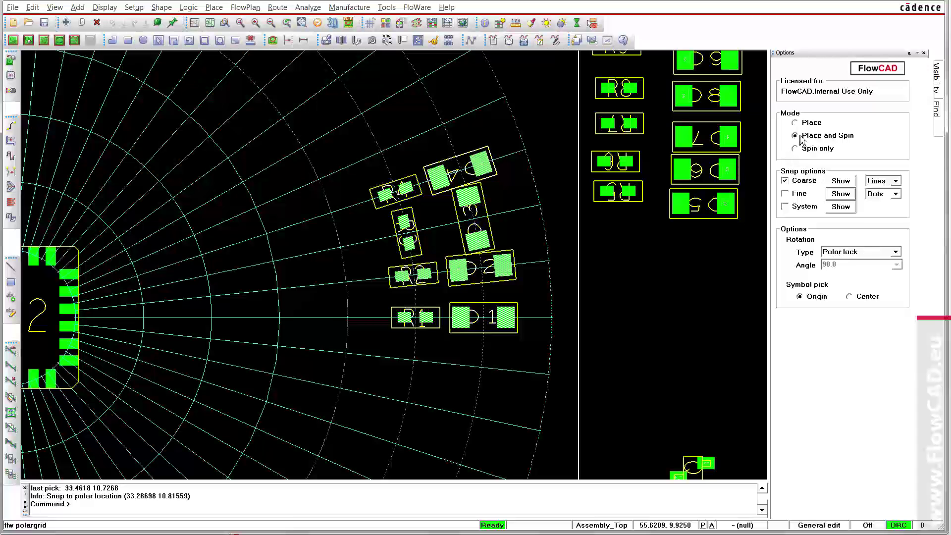
pyautogui.click(635, 197)
pyautogui.click(380, 151)
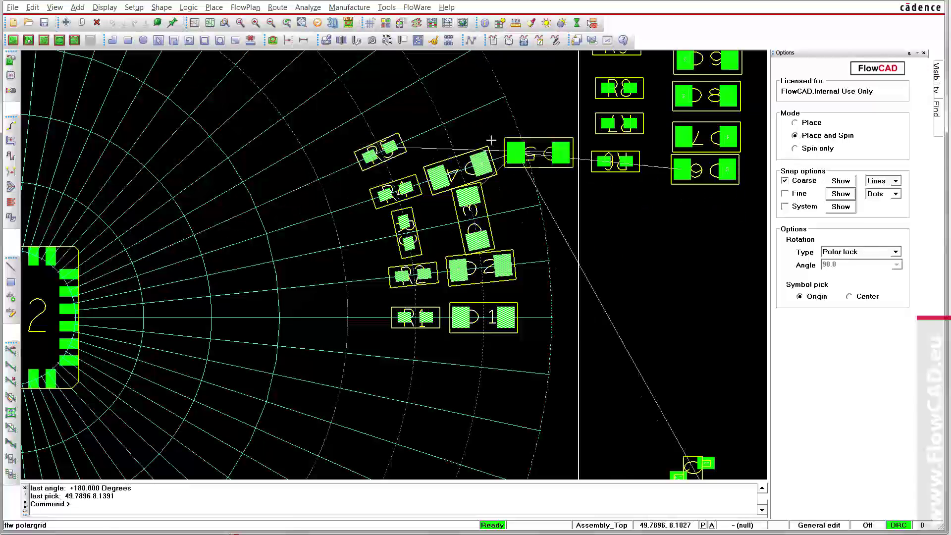
pyautogui.click(423, 122)
pyautogui.click(436, 127)
pyautogui.click(376, 84)
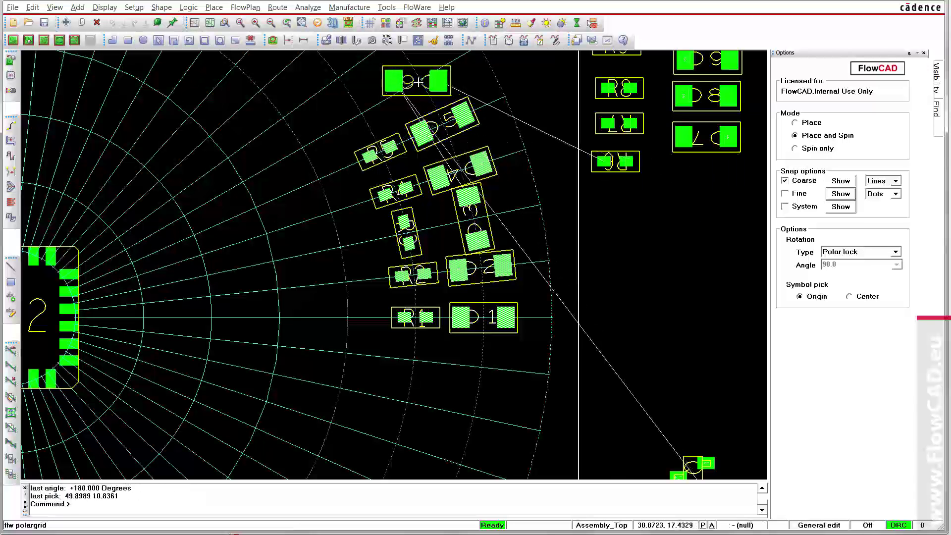
pyautogui.click(418, 79)
pyautogui.click(392, 93)
# Place R6, R7 and D7 near the outer ring, spinning each to its radial angle.
pyautogui.click(614, 160)
pyautogui.click(360, 96)
pyautogui.click(347, 99)
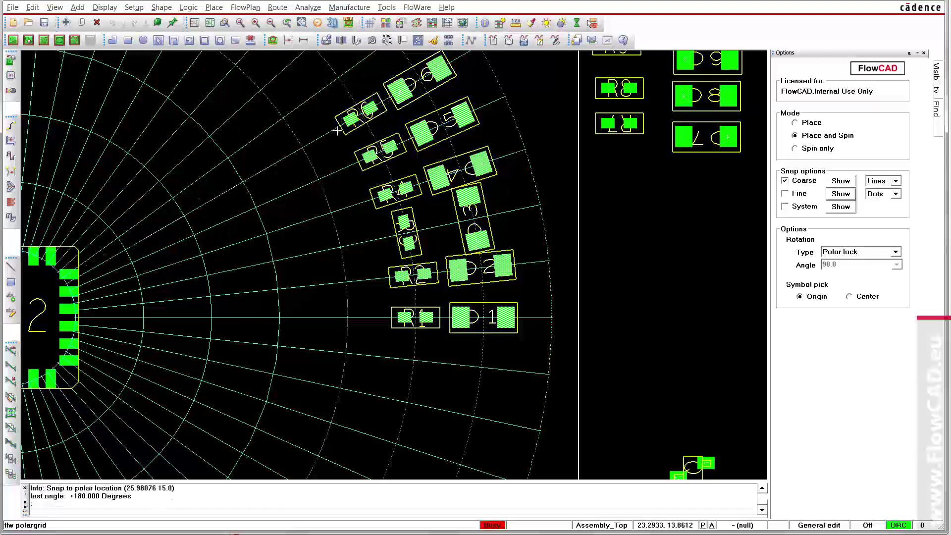
pyautogui.moveTo(450, 123); pyautogui.dragTo(467, 171, button='middle')
pyautogui.click(635, 171)
pyautogui.click(353, 125)
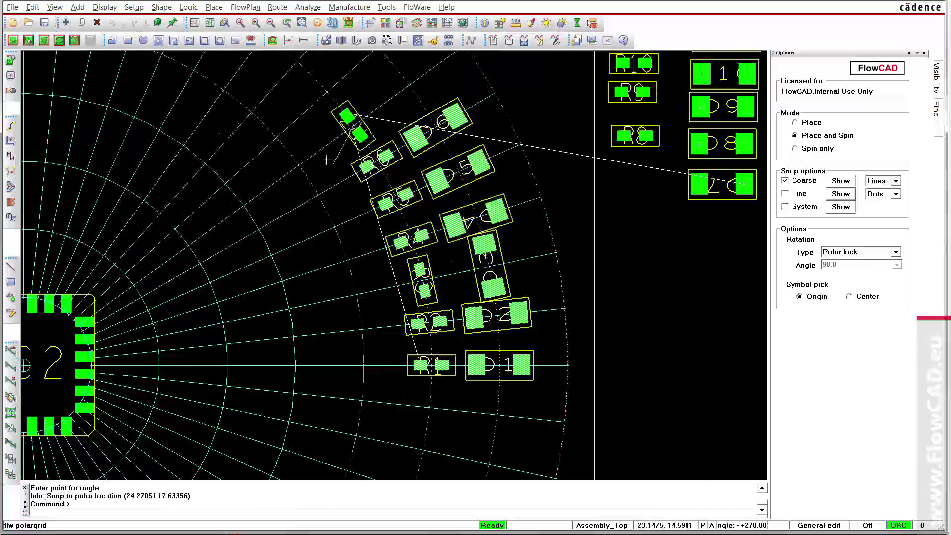
pyautogui.click(325, 157)
pyautogui.click(705, 172)
pyautogui.click(408, 86)
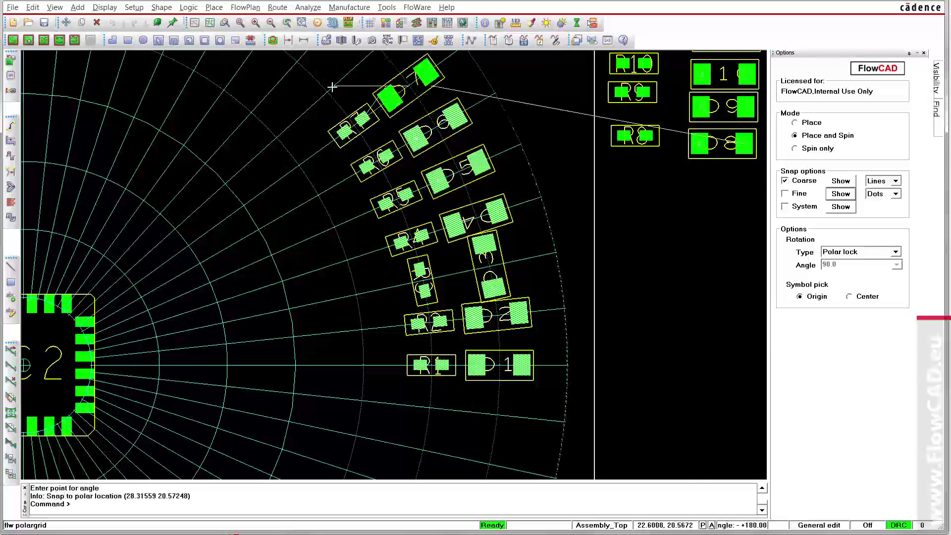